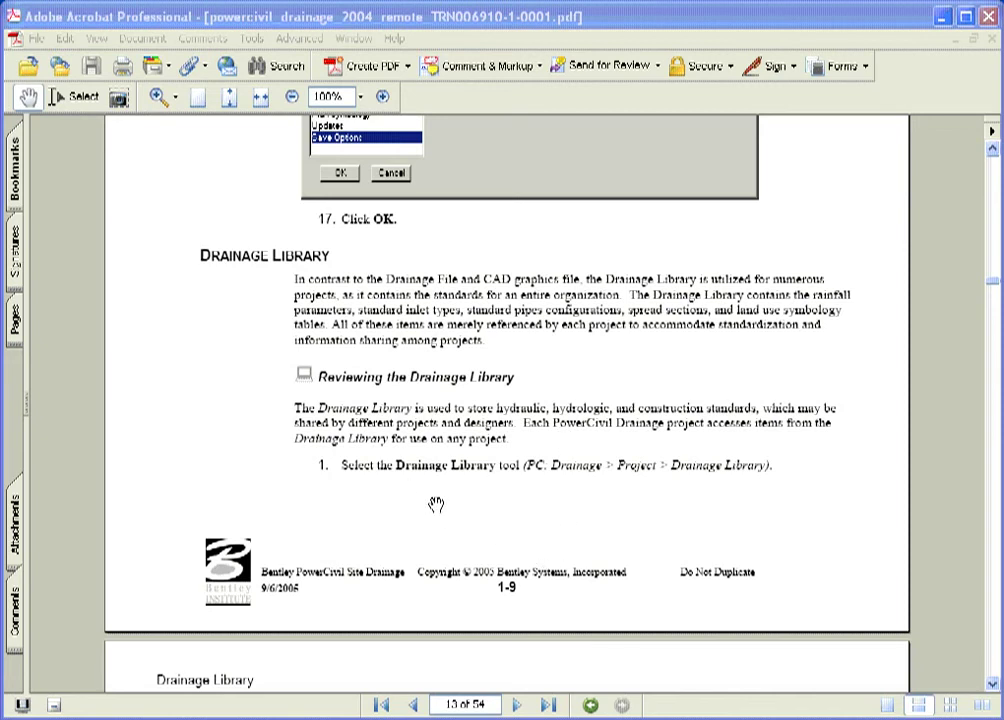
Step: Scroll the manual down to the Reviewing the Drainage Library pages and their tab table
scroll(437, 507, "down", 3)
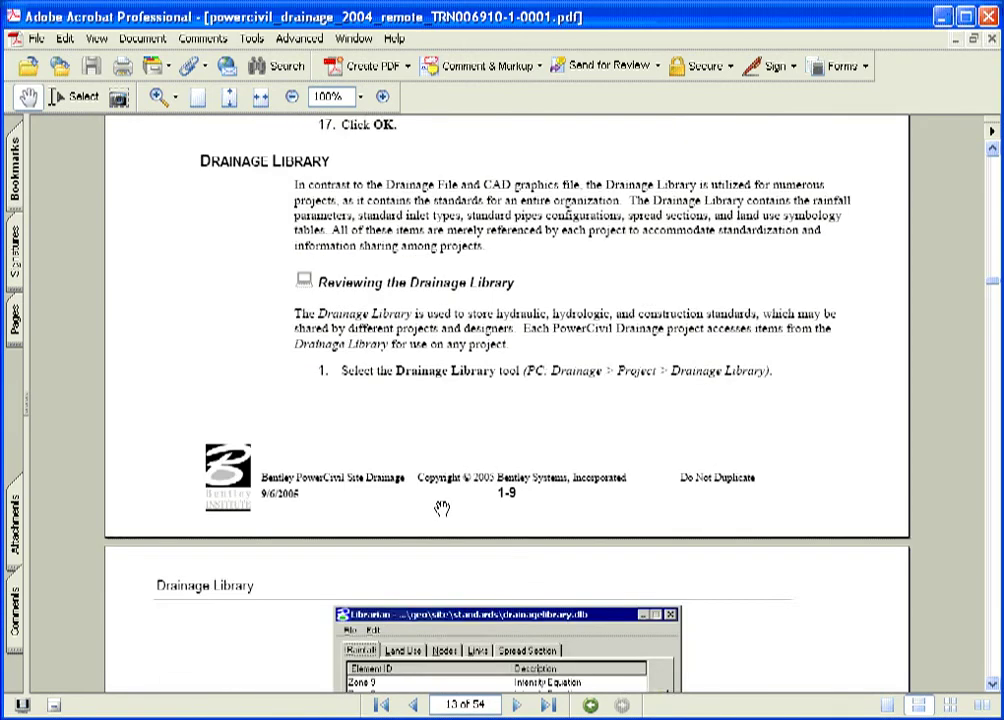
scroll(437, 507, "down", 5)
scroll(440, 507, "down", 3)
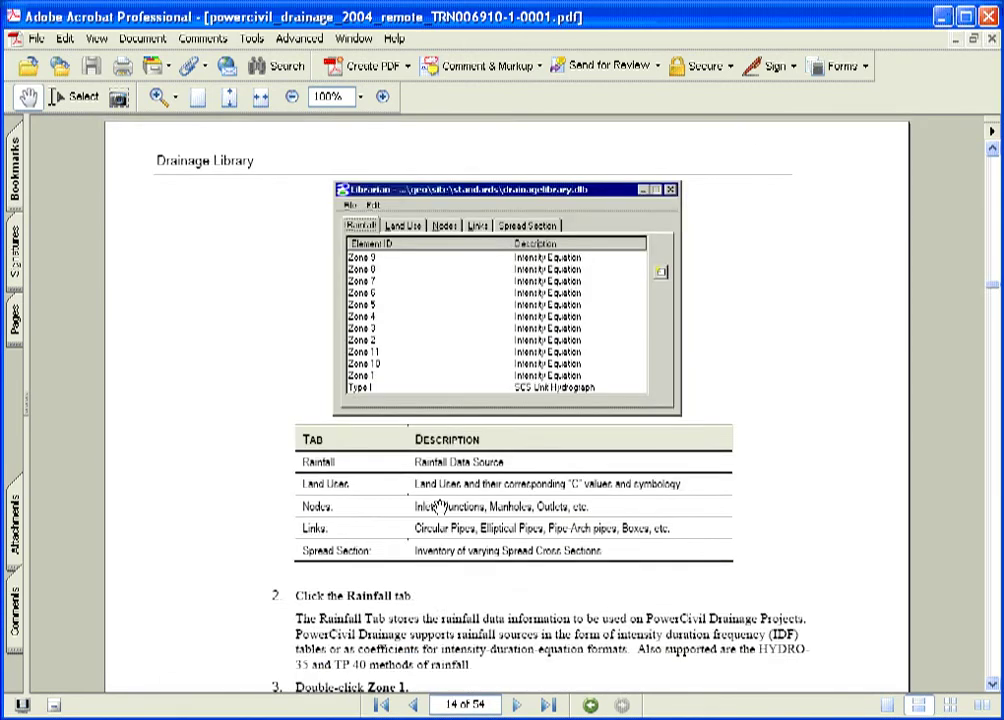
scroll(437, 507, "down", 2)
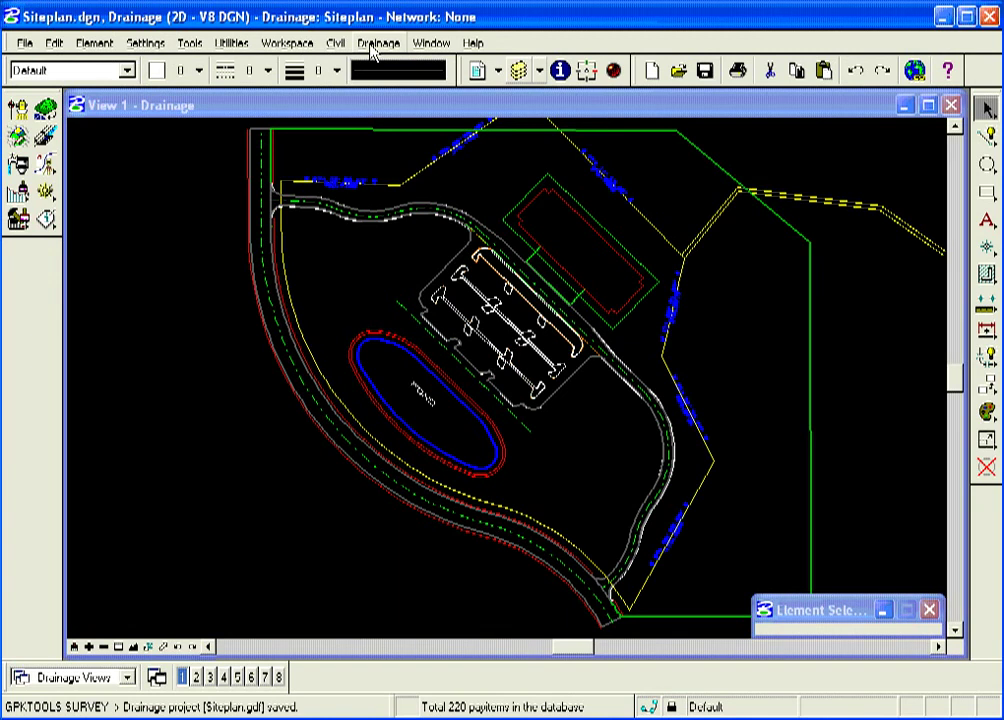
Step: Open the Drainage Library from the Drainage Project menu and move its window up
left_click(372, 47)
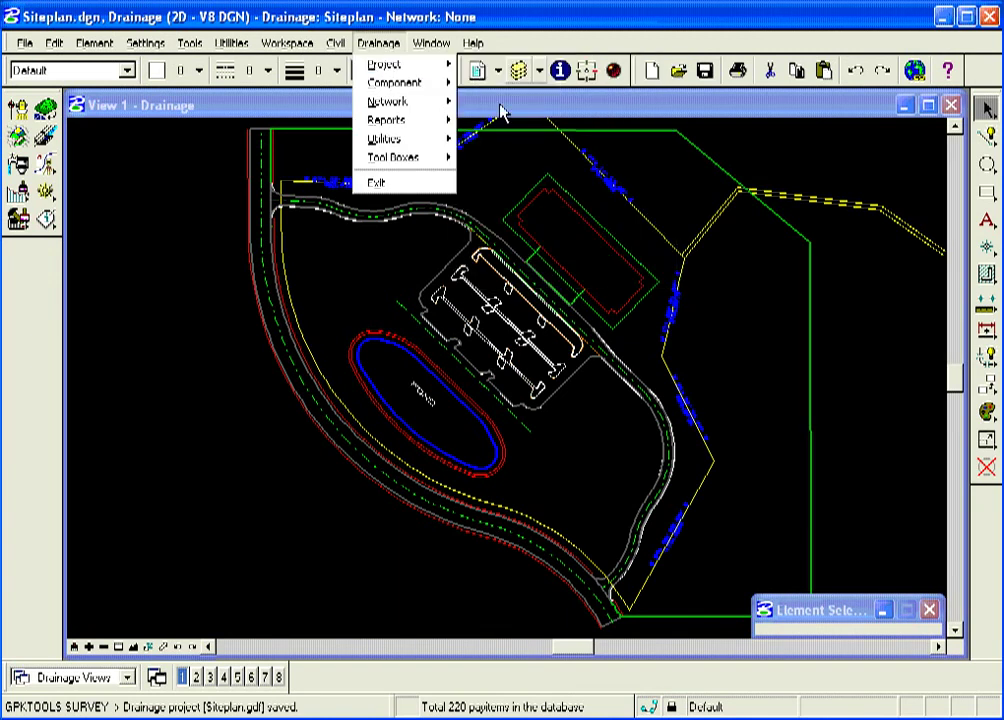
mouse_move(384, 64)
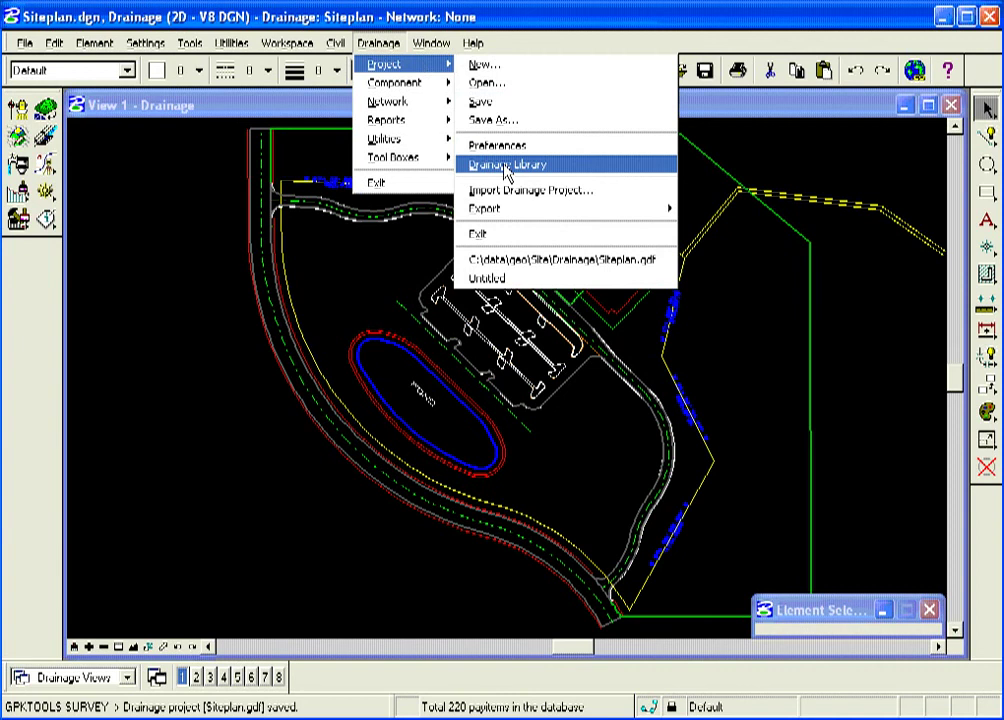
left_click(600, 172)
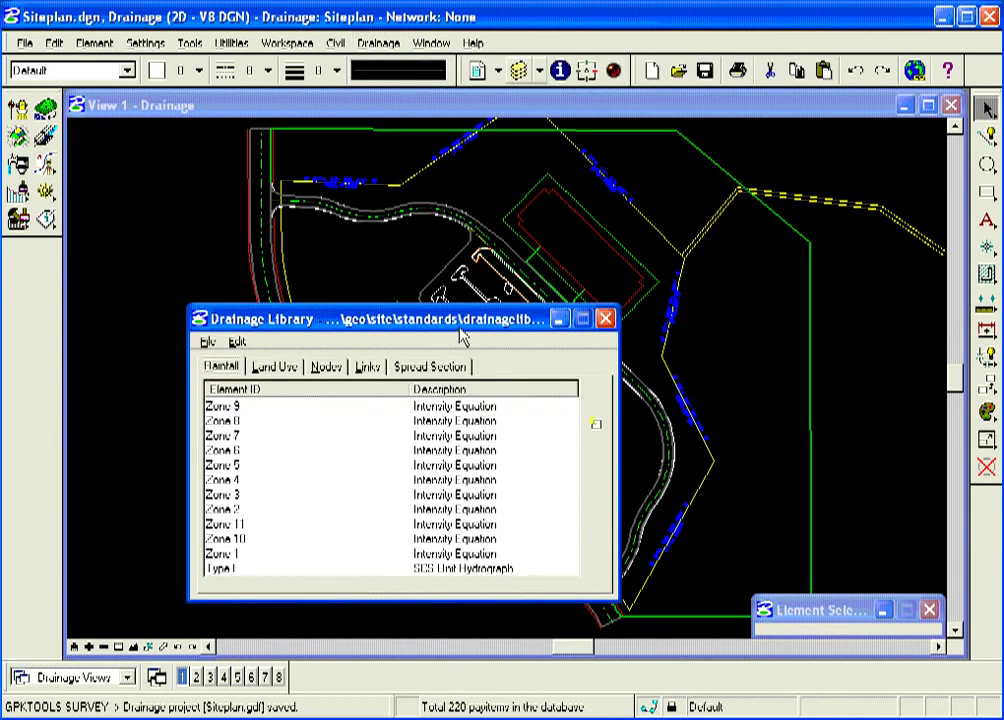
left_click_drag(462, 330, 546, 230)
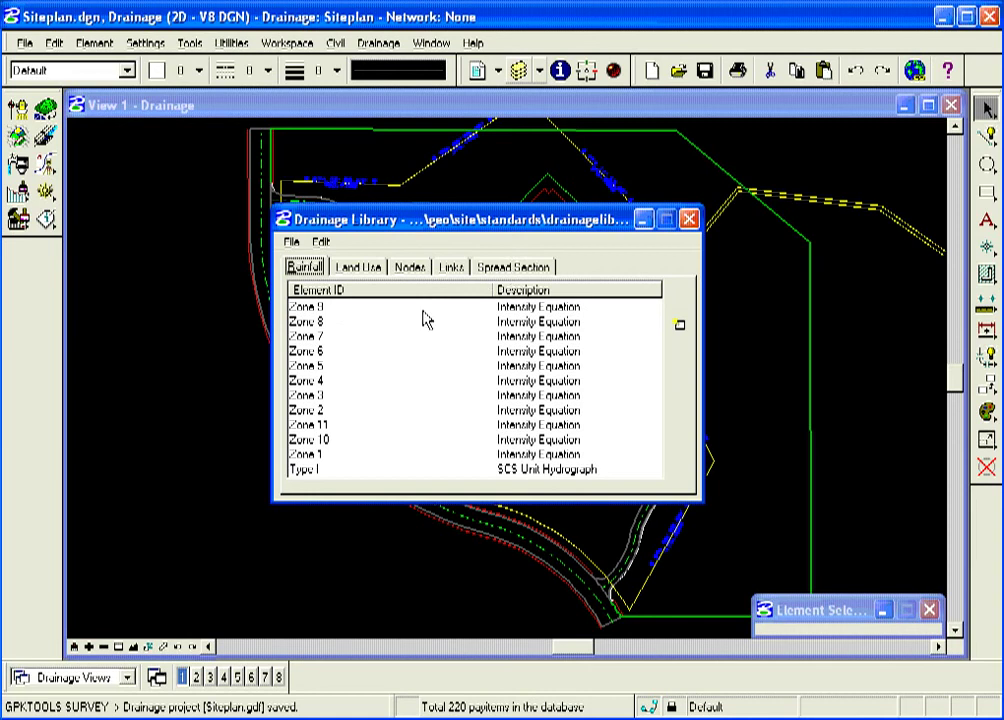
Step: Browse the Land Use, Nodes, Links and Spread Section tabs, ending back on Rainfall
left_click(363, 273)
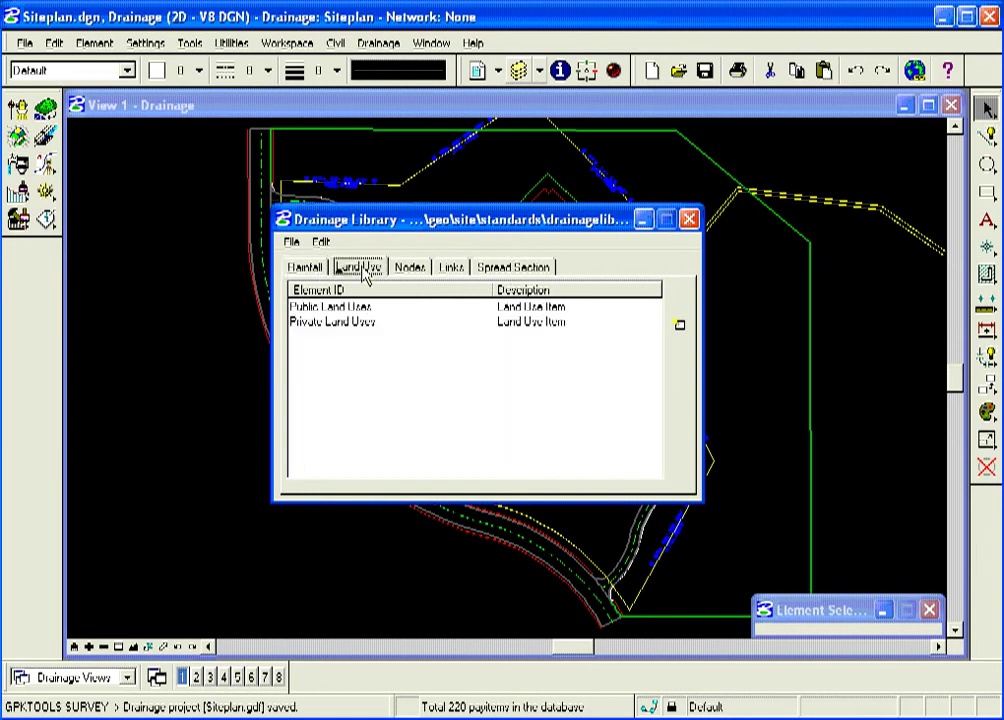
left_click(414, 274)
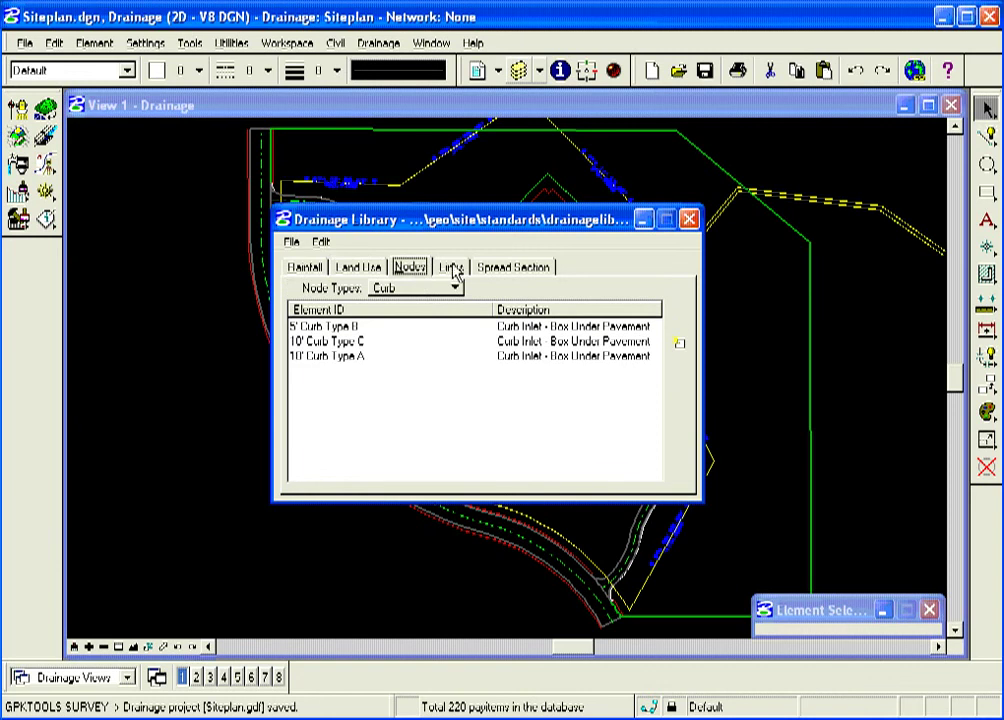
left_click(452, 270)
left_click(510, 268)
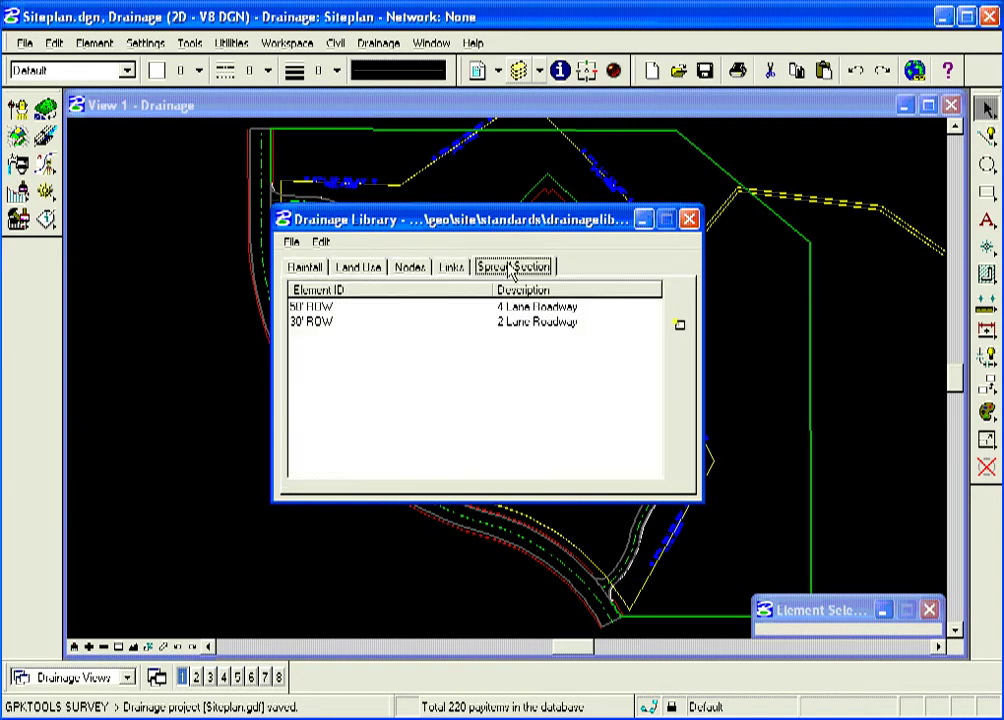
left_click(305, 268)
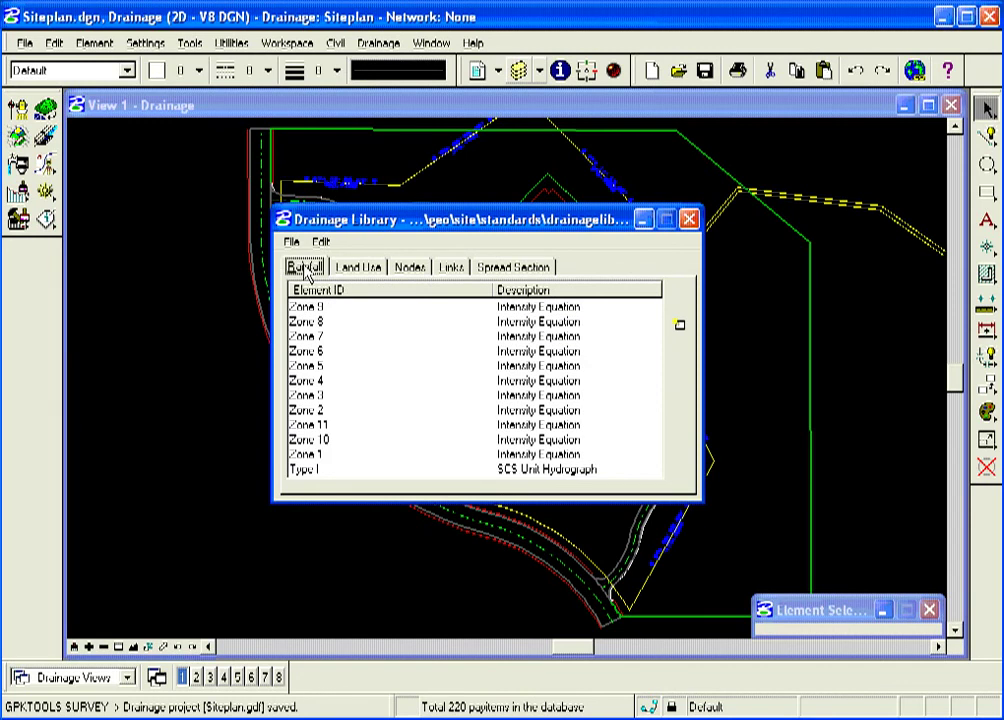
Step: Open Zone 1's rainfall data, switch its Data Type to Table, then close the editor
double_click(322, 455)
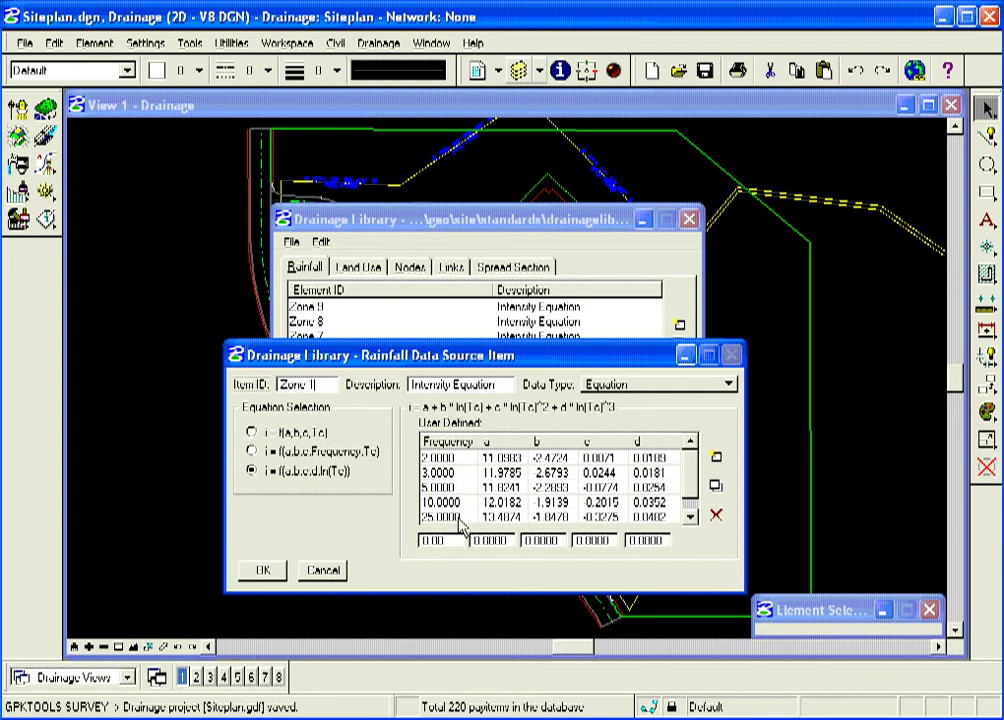
left_click(590, 384)
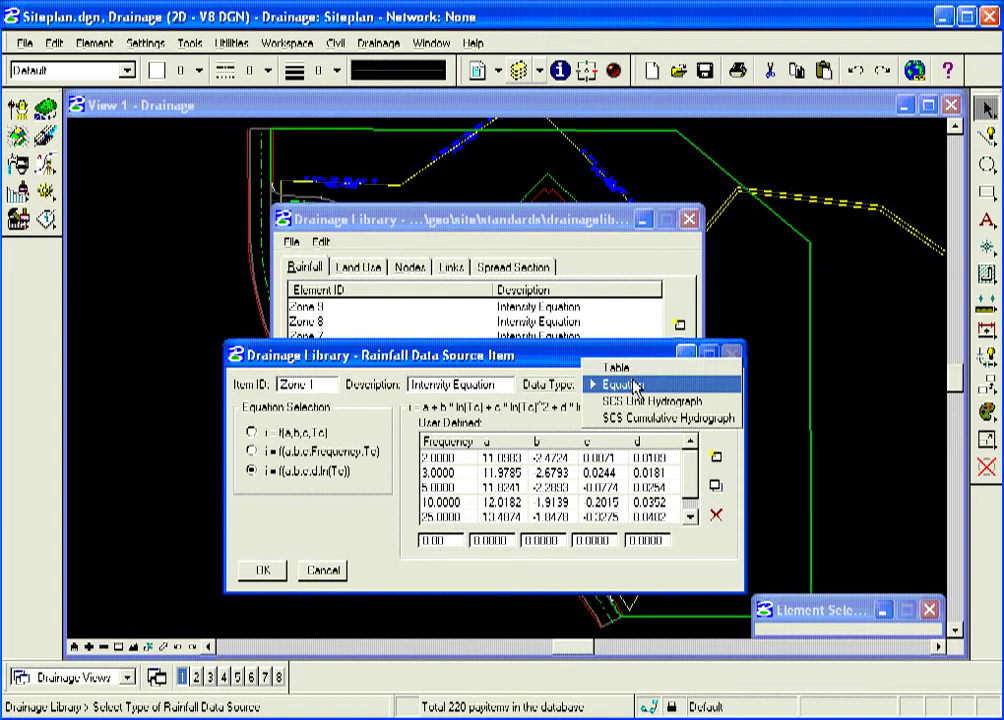
left_click(615, 366)
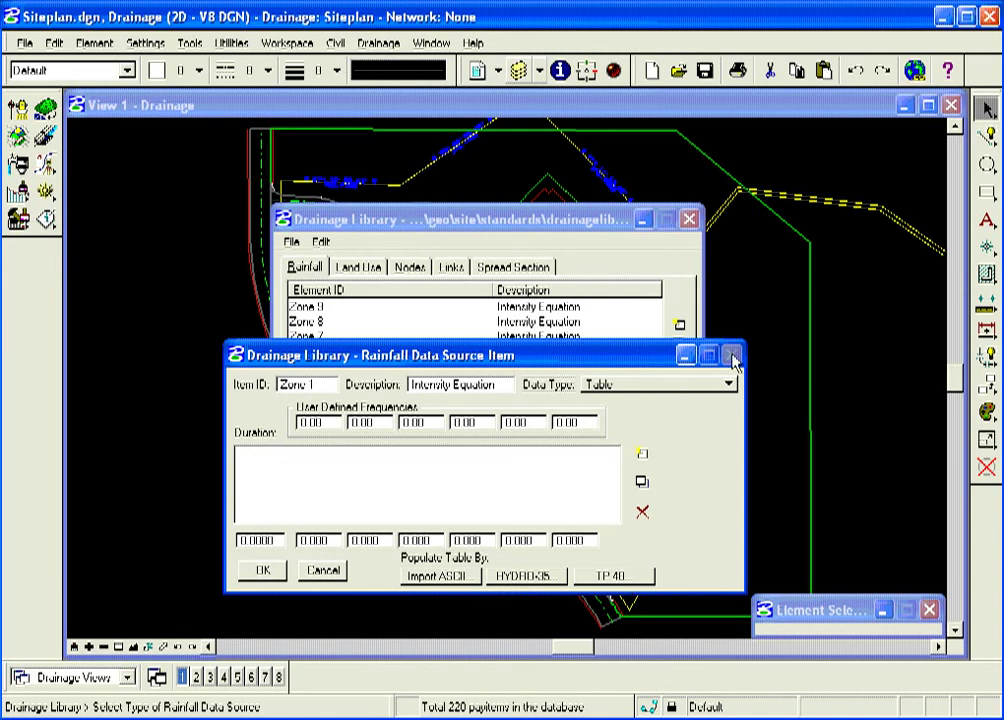
left_click(324, 571)
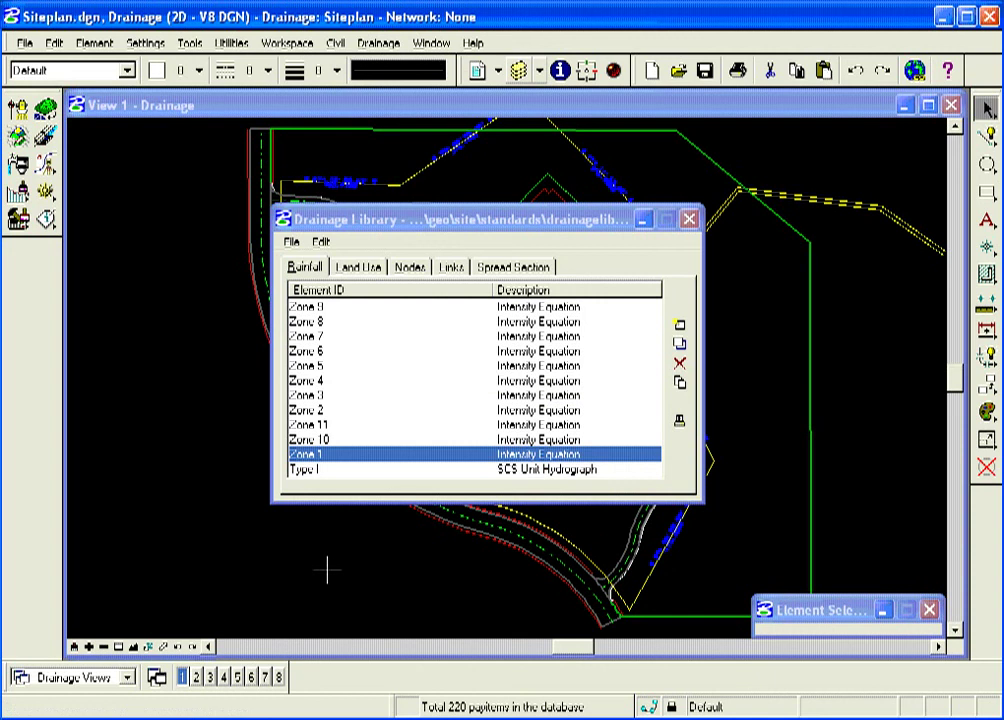
double_click(341, 469)
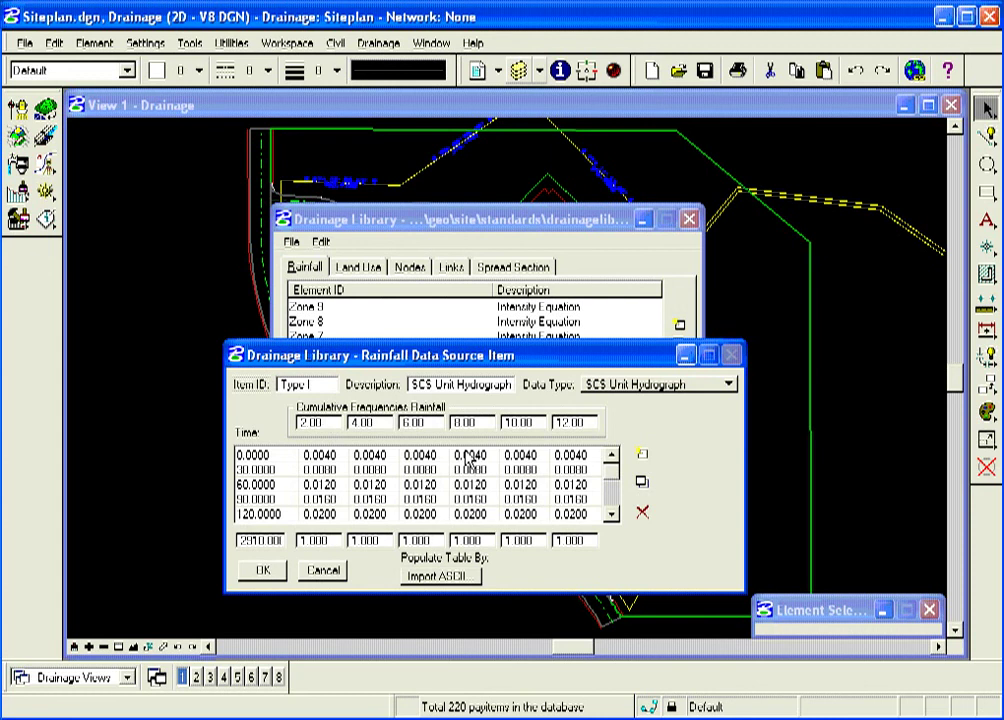
left_click(316, 572)
left_click(318, 573)
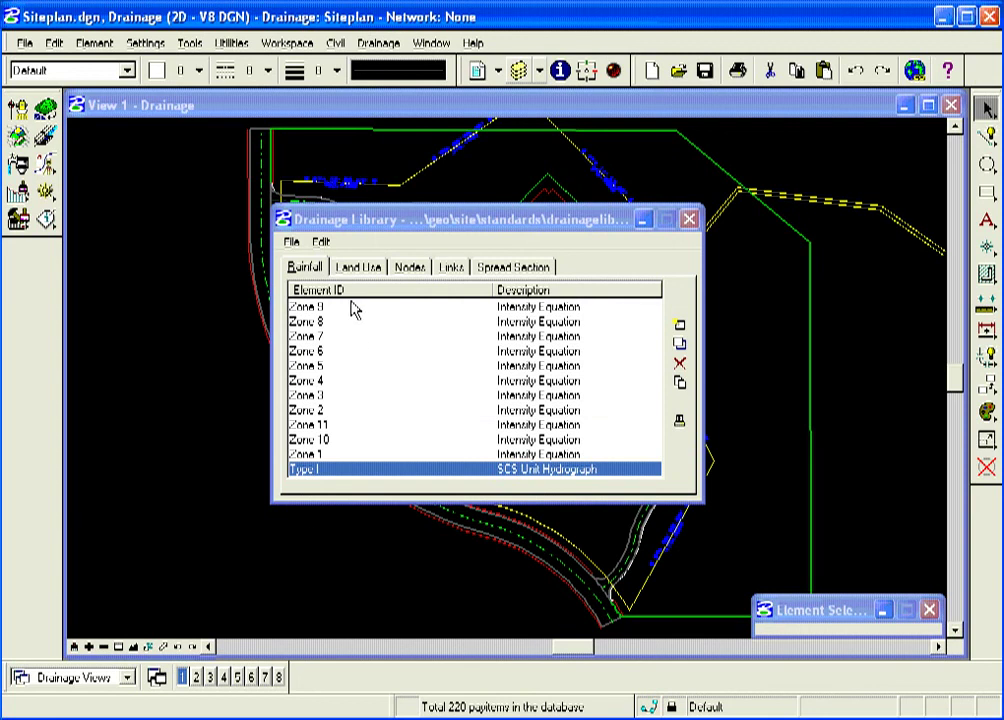
Step: Open Private Land Uses from the Land Use tab and move its editor up
left_click(358, 268)
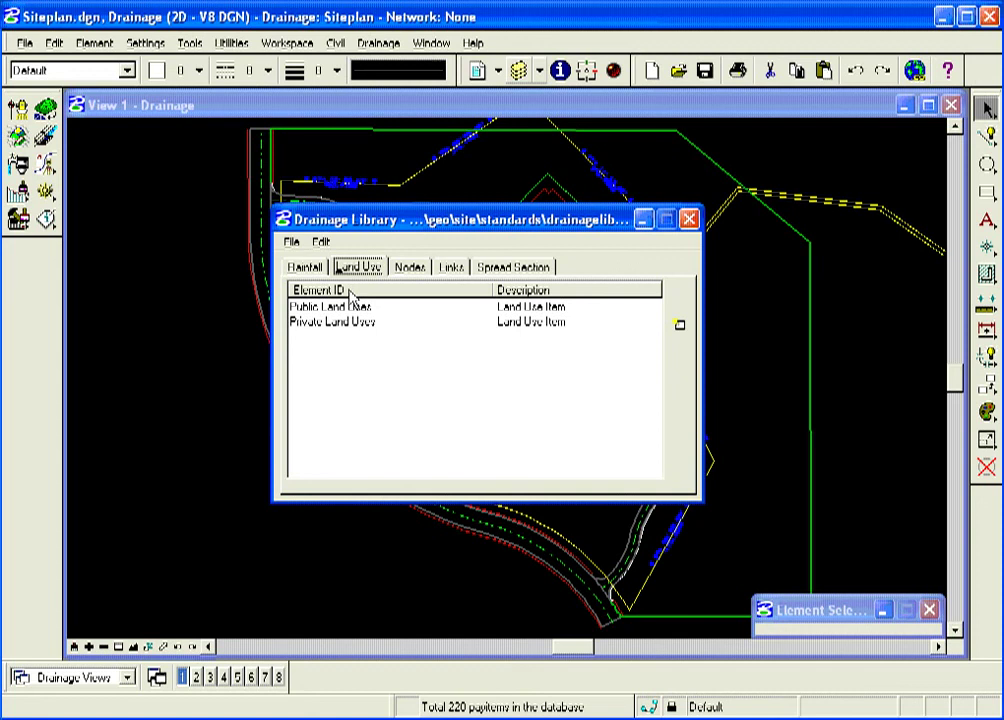
double_click(336, 321)
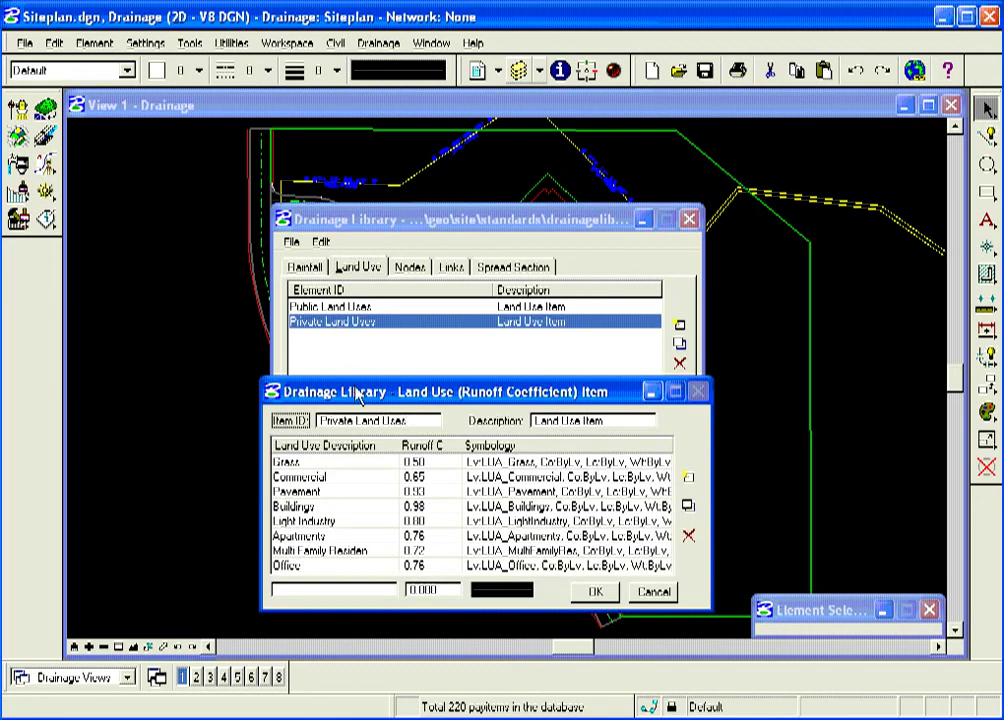
left_click_drag(357, 395, 338, 349)
Step: Step through the runoff coefficients from Grass, Commercial and Pavement down to Office
left_click(293, 418)
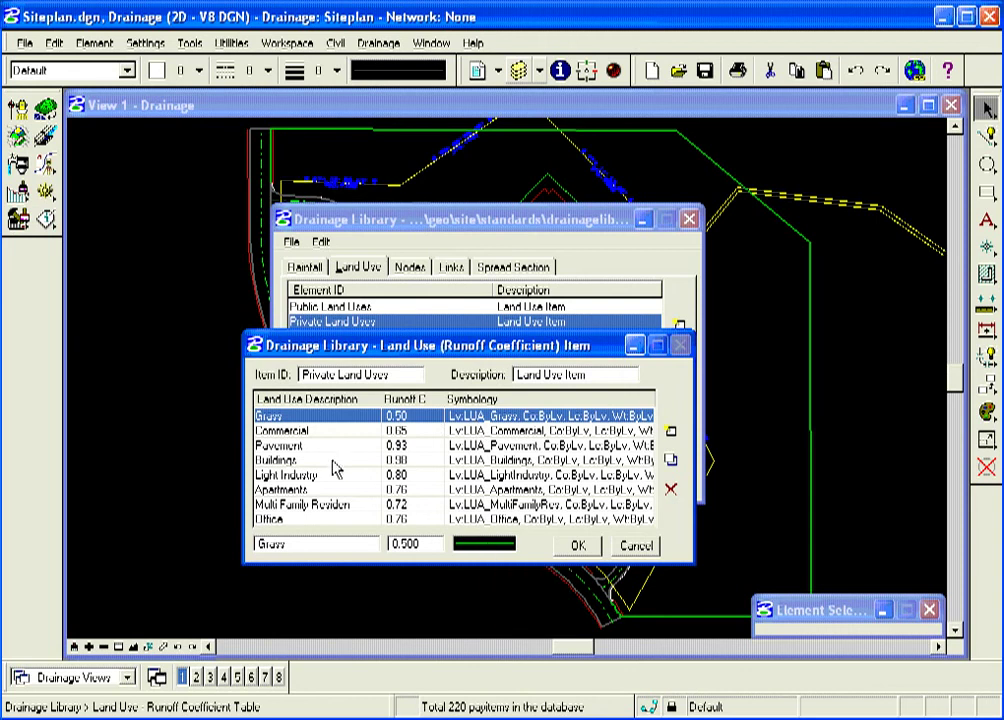
left_click(307, 436)
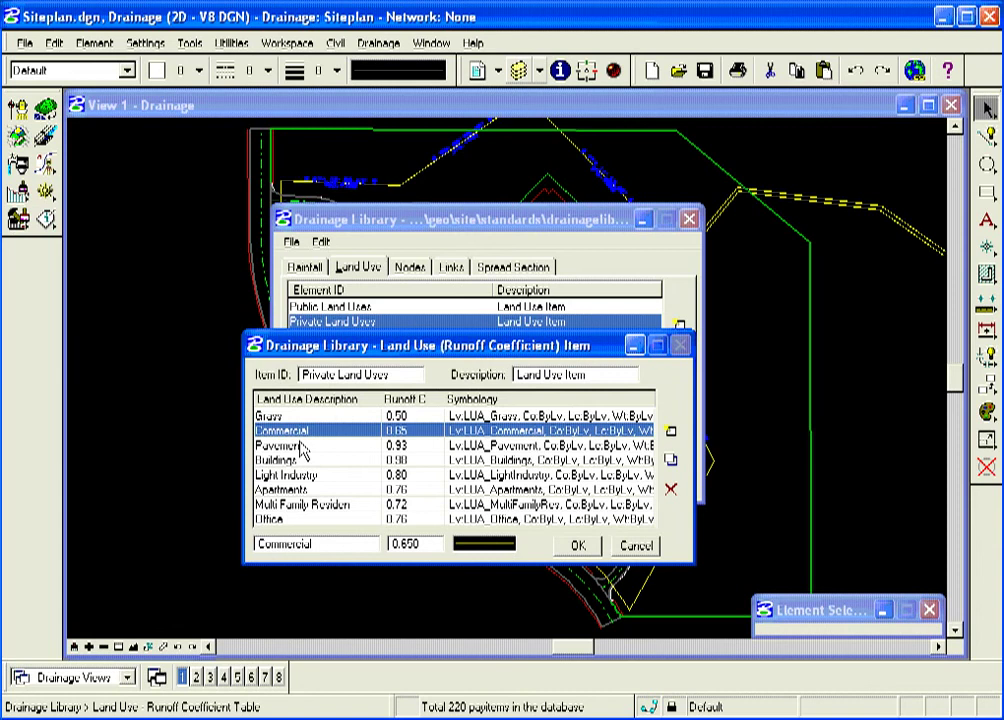
left_click(302, 446)
key("Down")
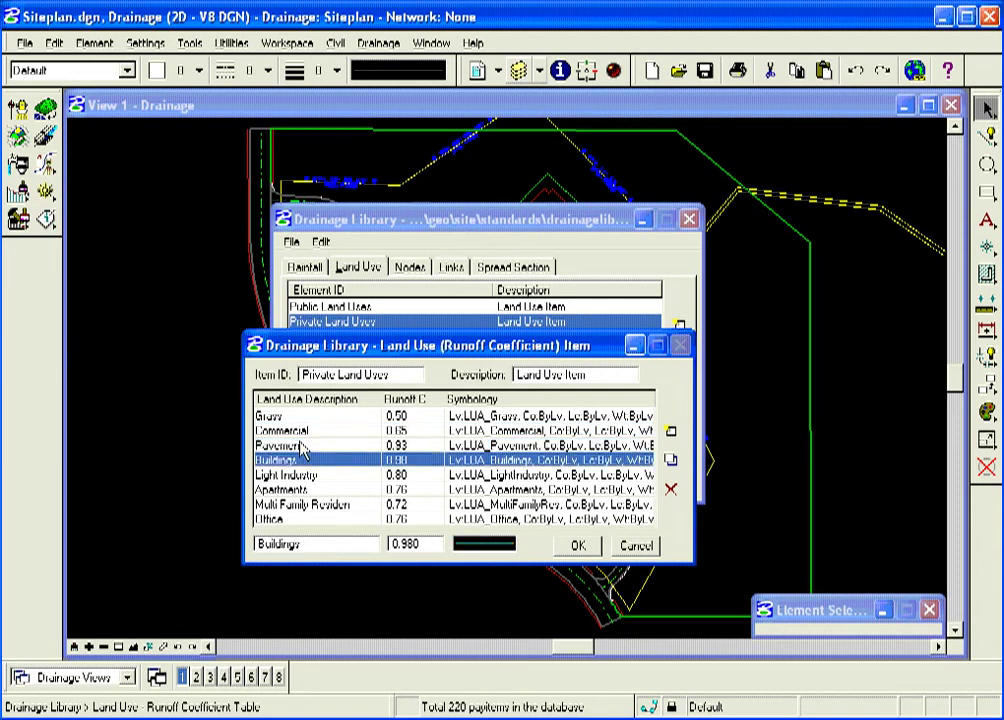
key("Down")
key("Down")
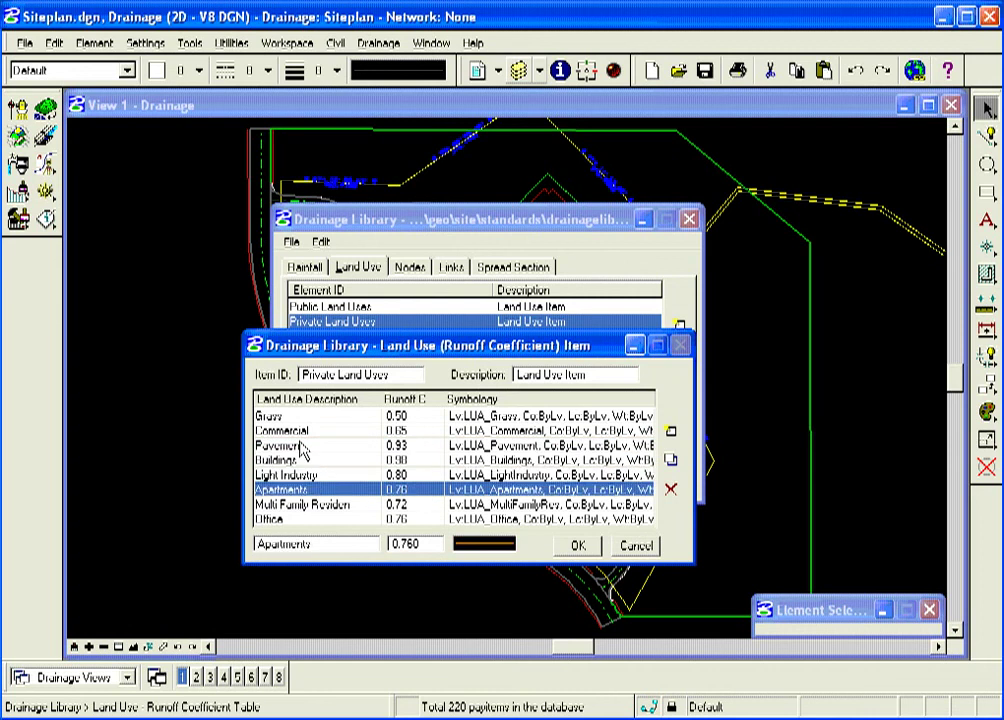
key("Down")
key("Down")
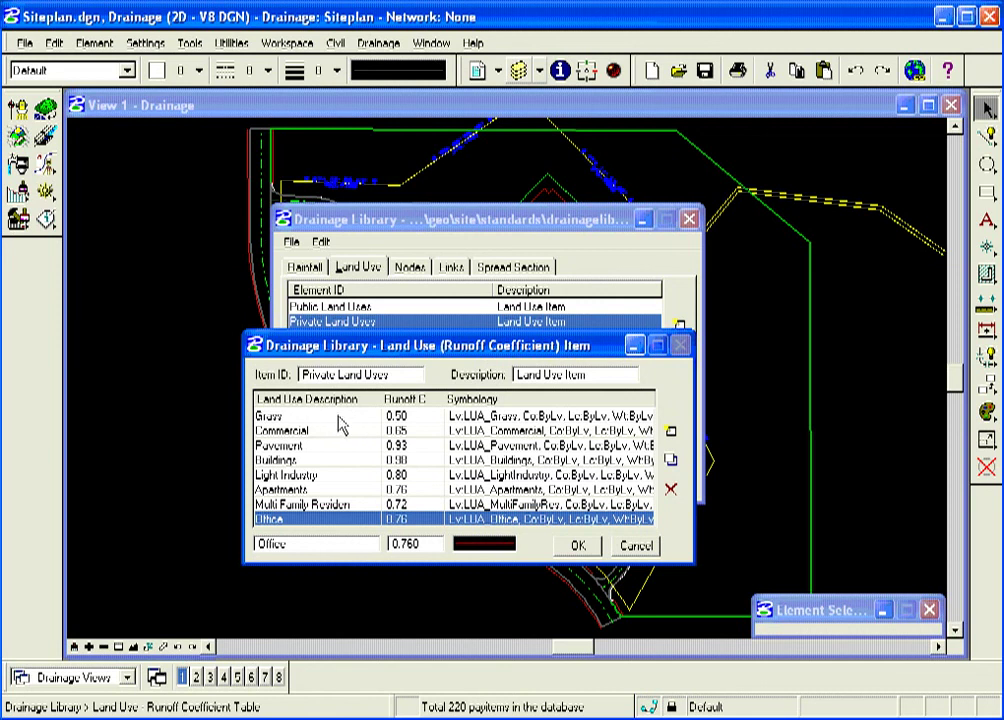
Step: Accept the land use editor, then list Junction and afterwards Curb node types on the Nodes tab
left_click(580, 546)
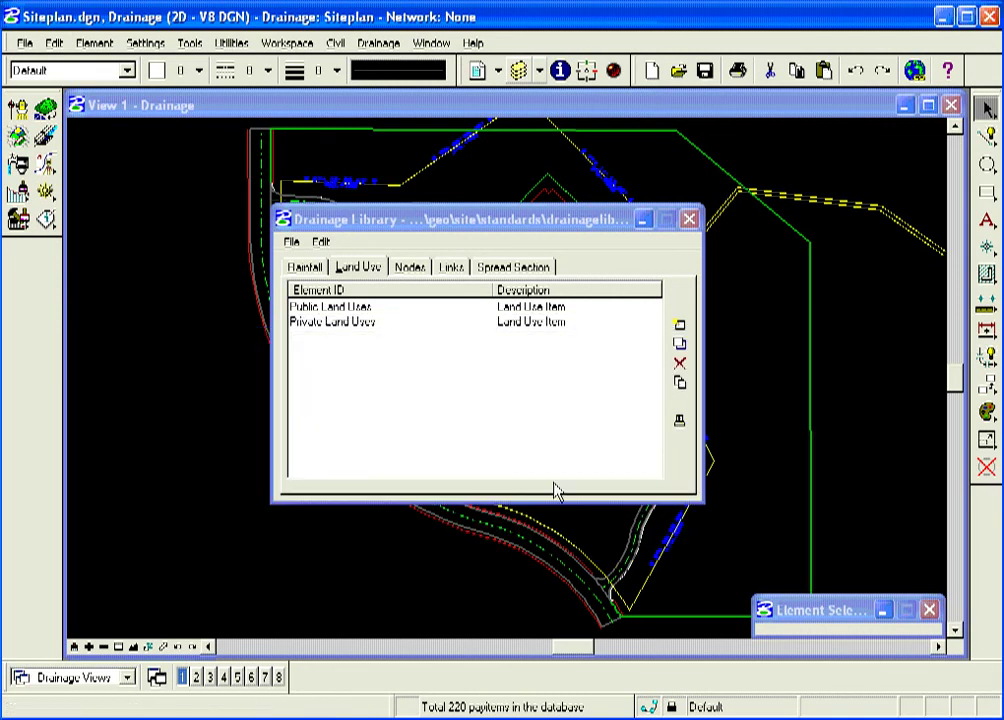
left_click(408, 271)
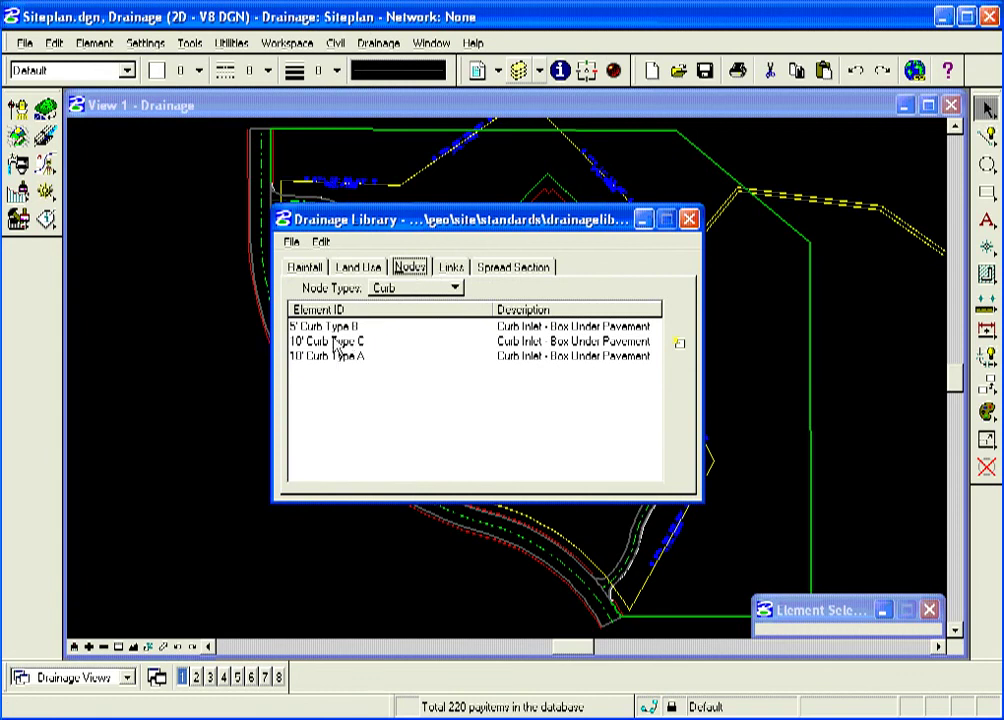
left_click(443, 290)
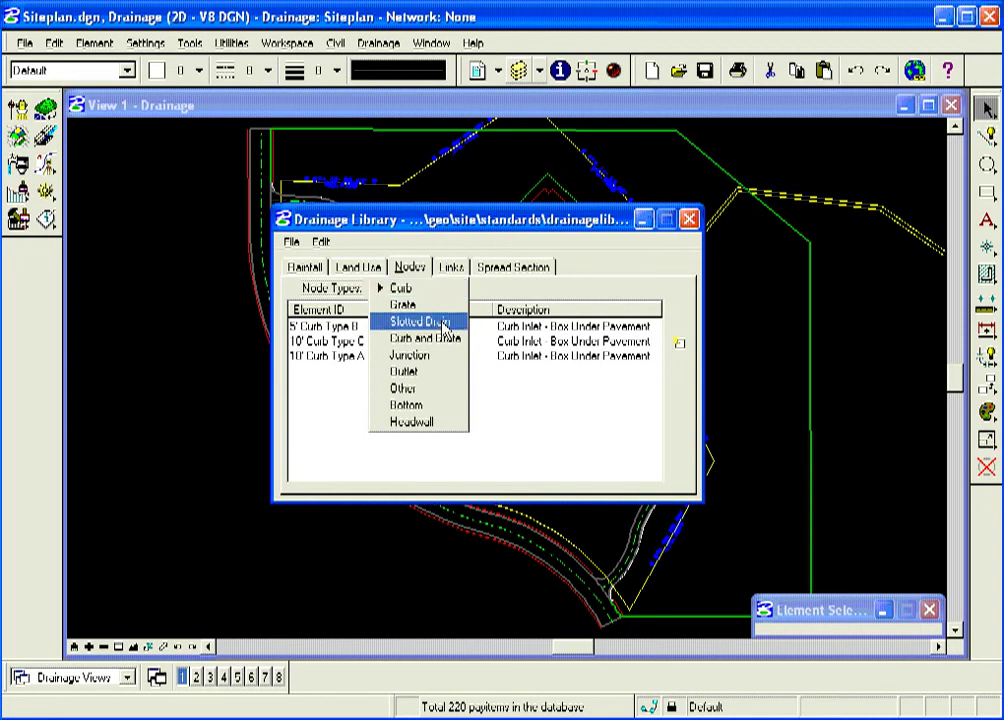
left_click(444, 355)
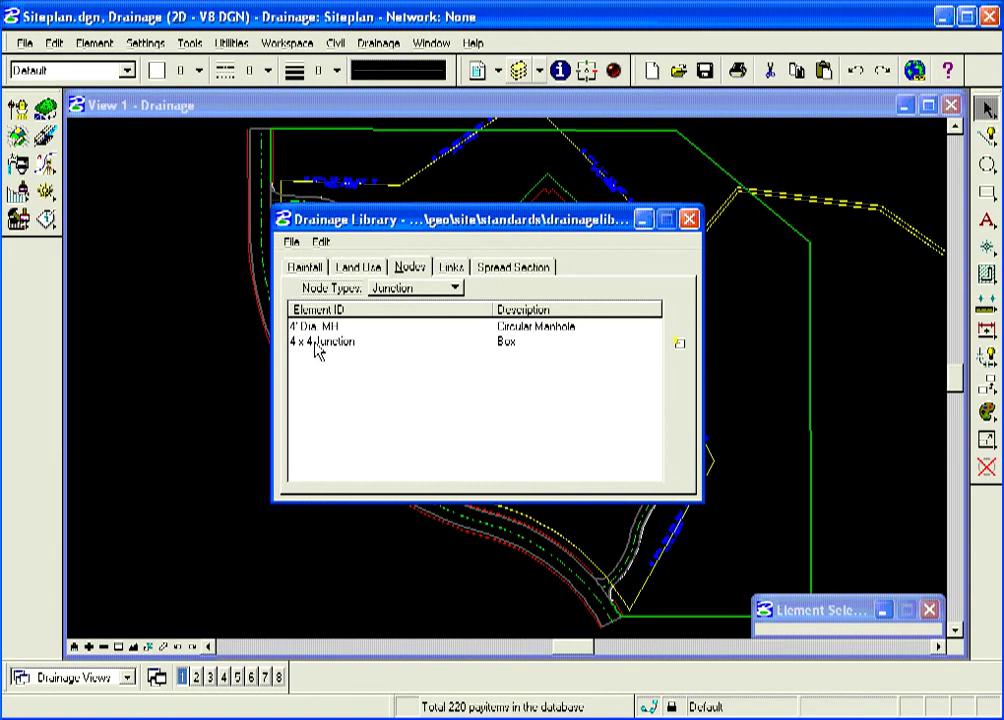
left_click(416, 289)
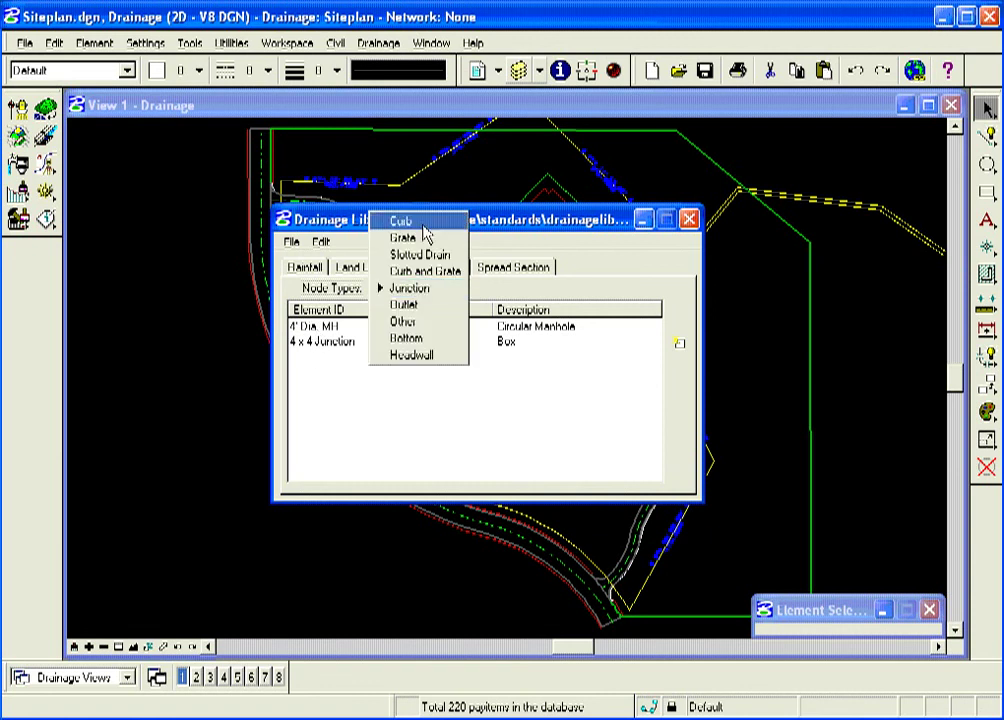
left_click(416, 155)
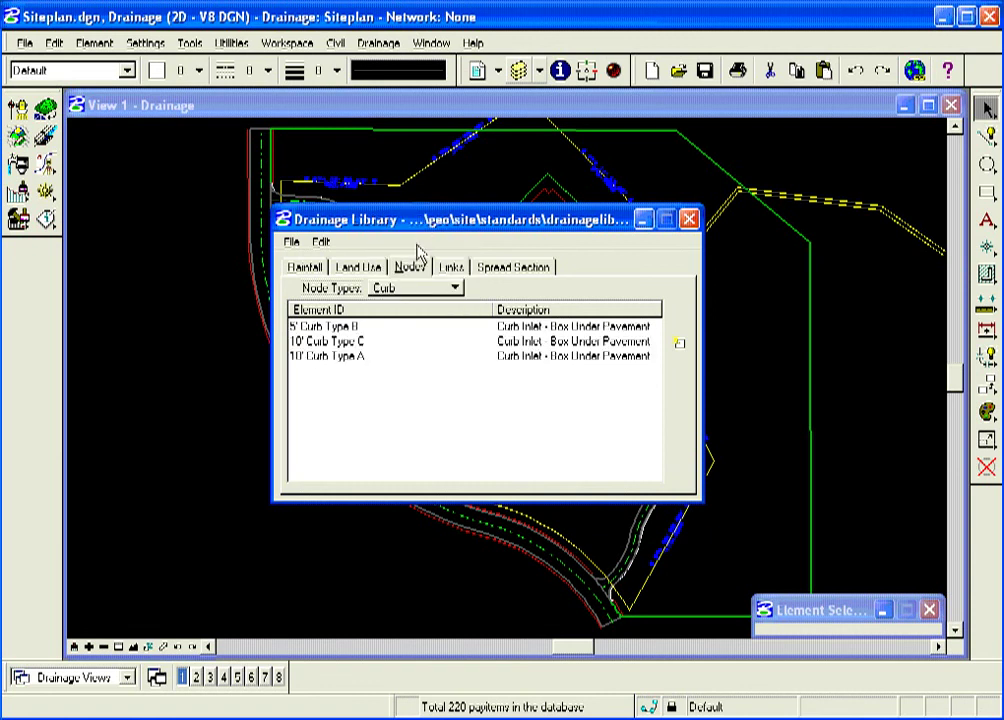
double_click(332, 344)
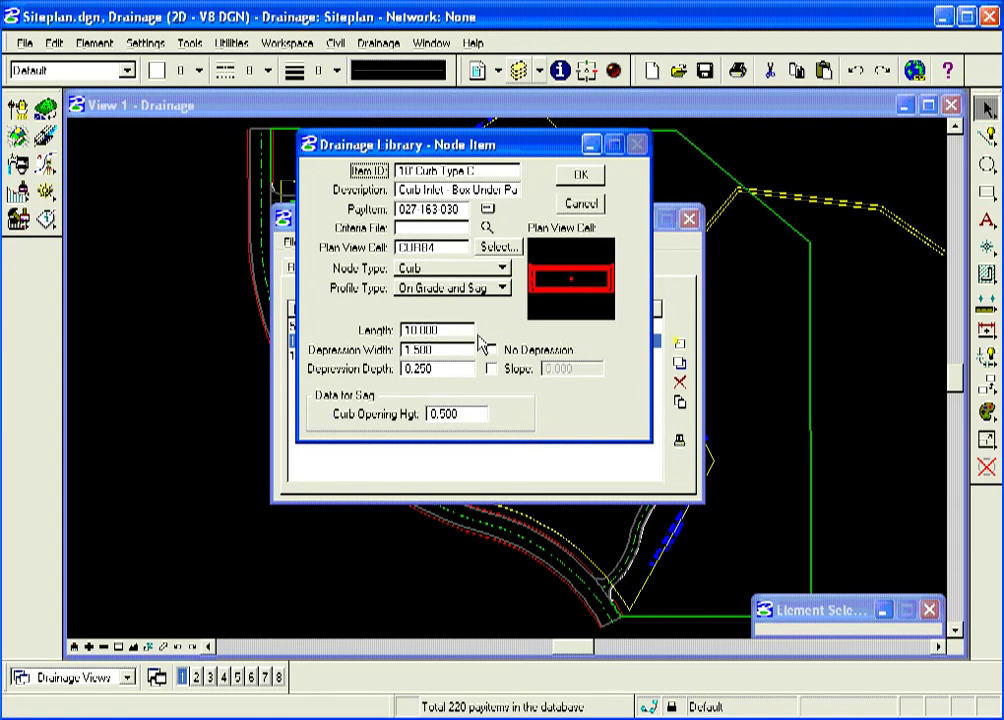
Step: Switch Node Types to Grate and inspect 3 x 3 Type 1's details, cancelling without changes
left_click(588, 177)
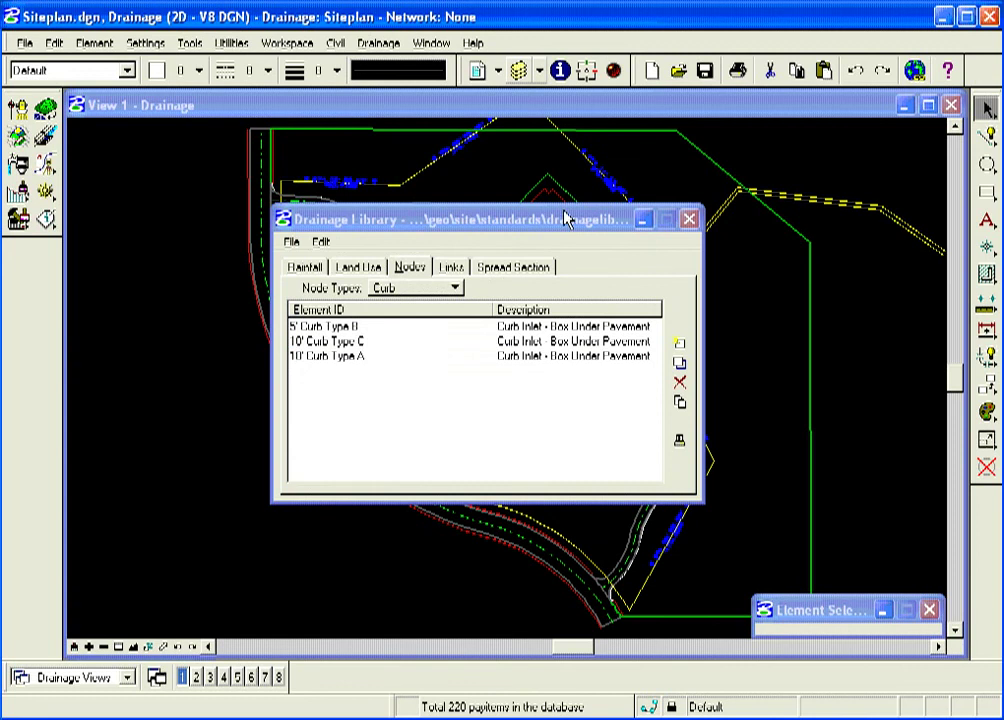
left_click(445, 288)
left_click(440, 305)
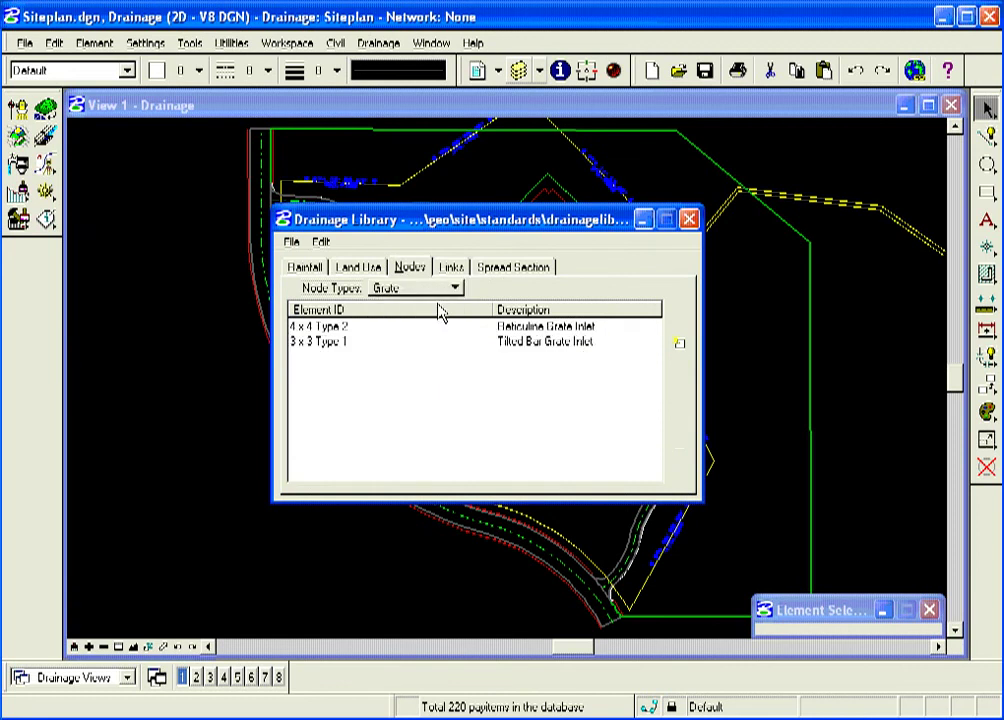
double_click(347, 342)
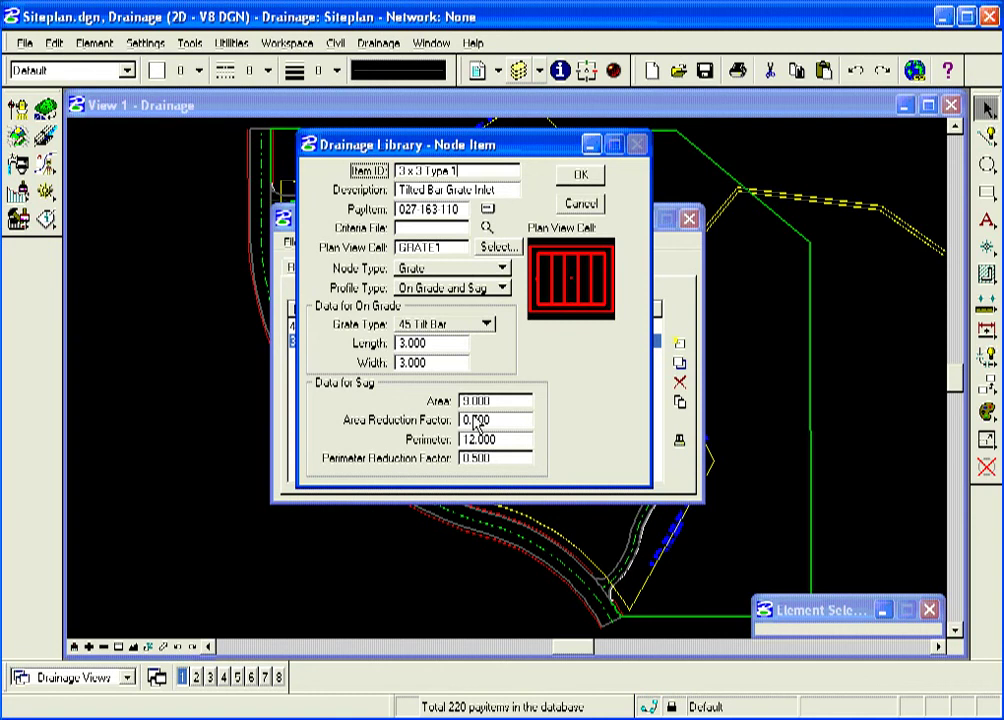
left_click(470, 419)
left_click(590, 205)
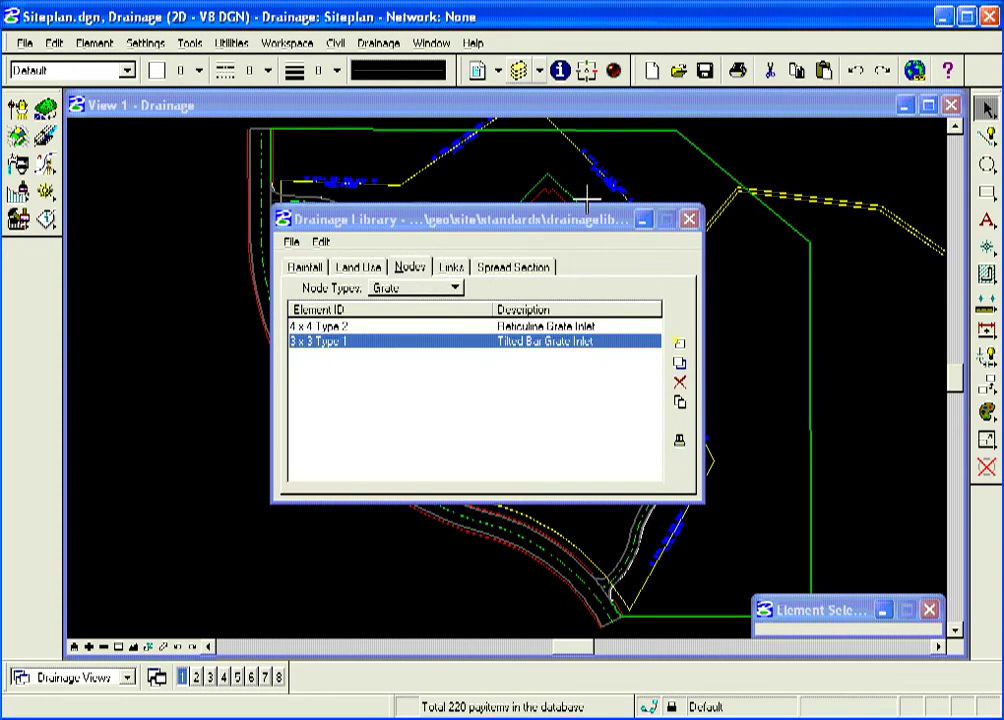
left_click(435, 286)
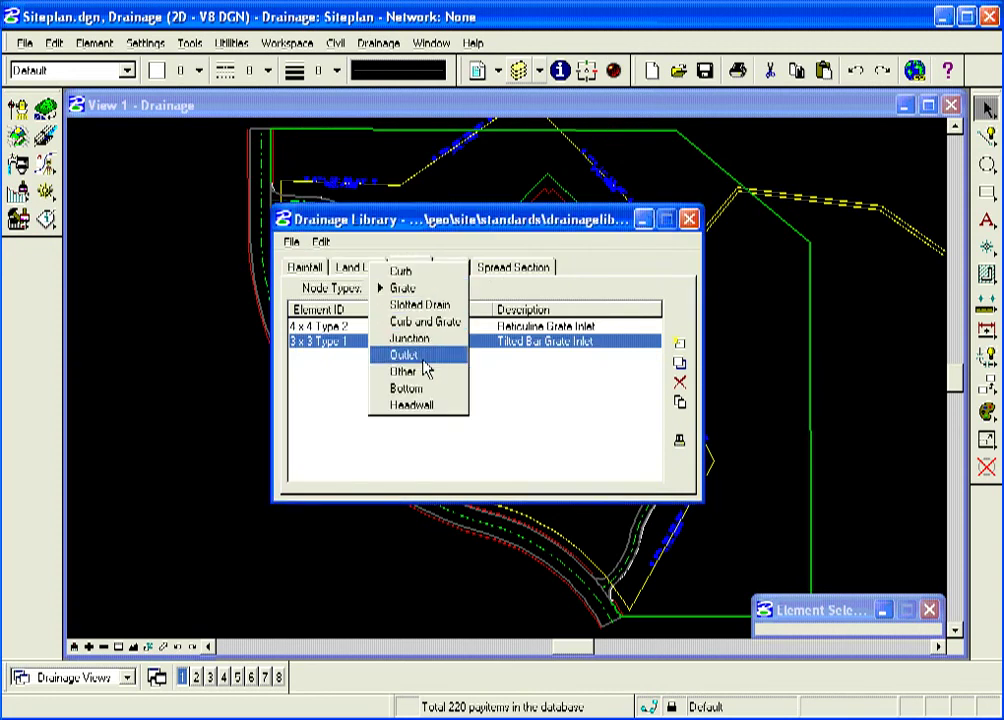
Step: Switch Node Types to Junction and review the 4 x 4 Junction details, cancelling without changes
left_click(428, 340)
left_click(347, 343)
double_click(347, 343)
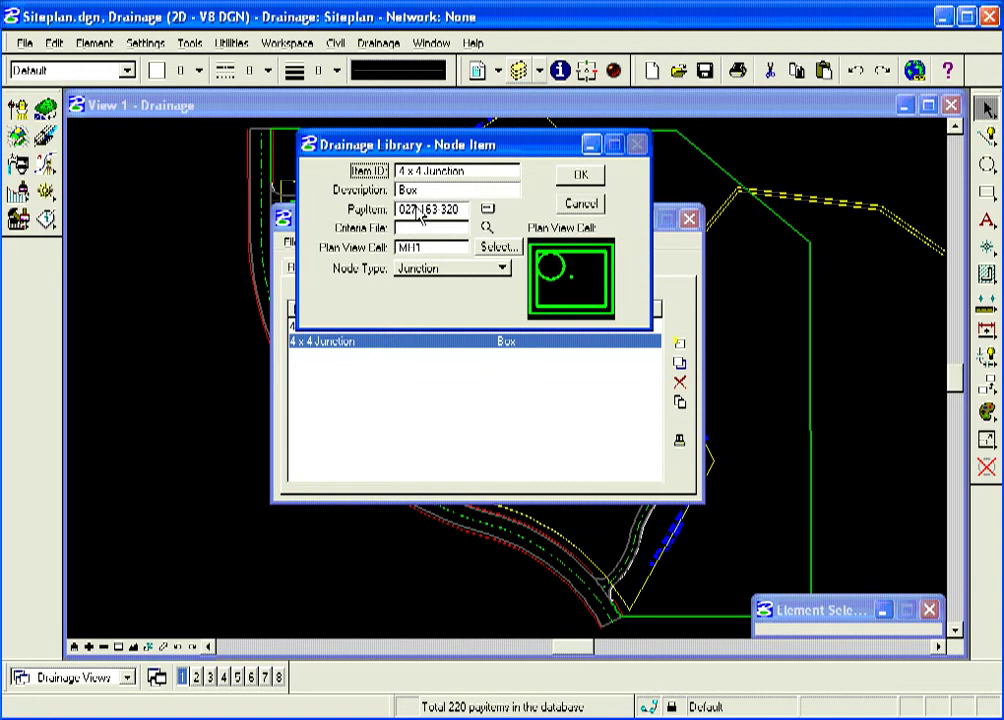
left_click(583, 204)
left_click(435, 289)
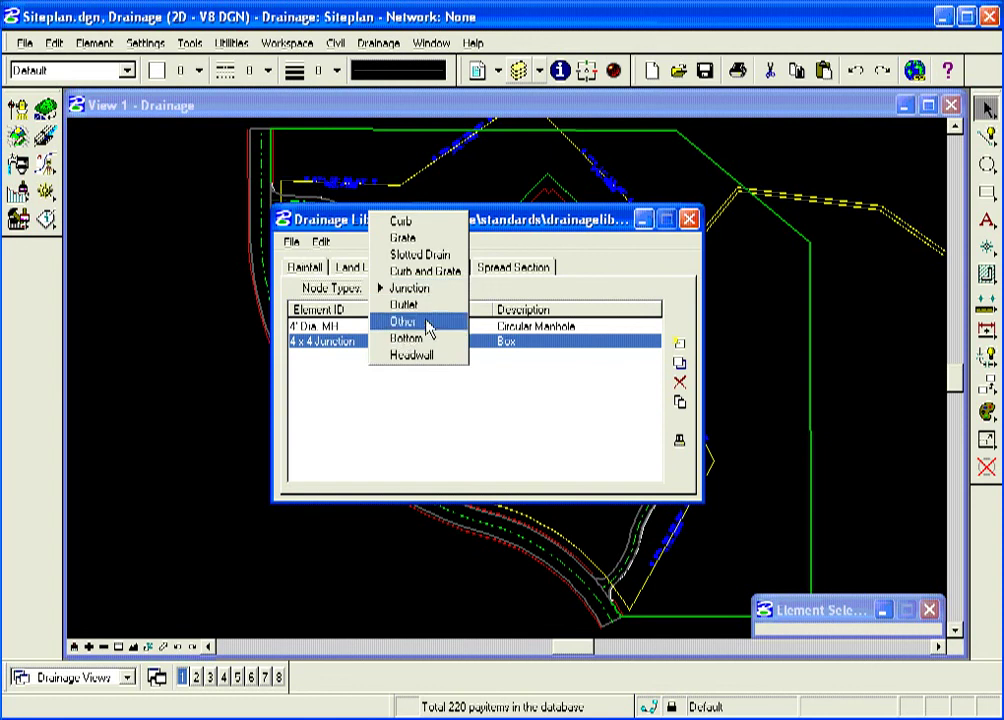
left_click(426, 290)
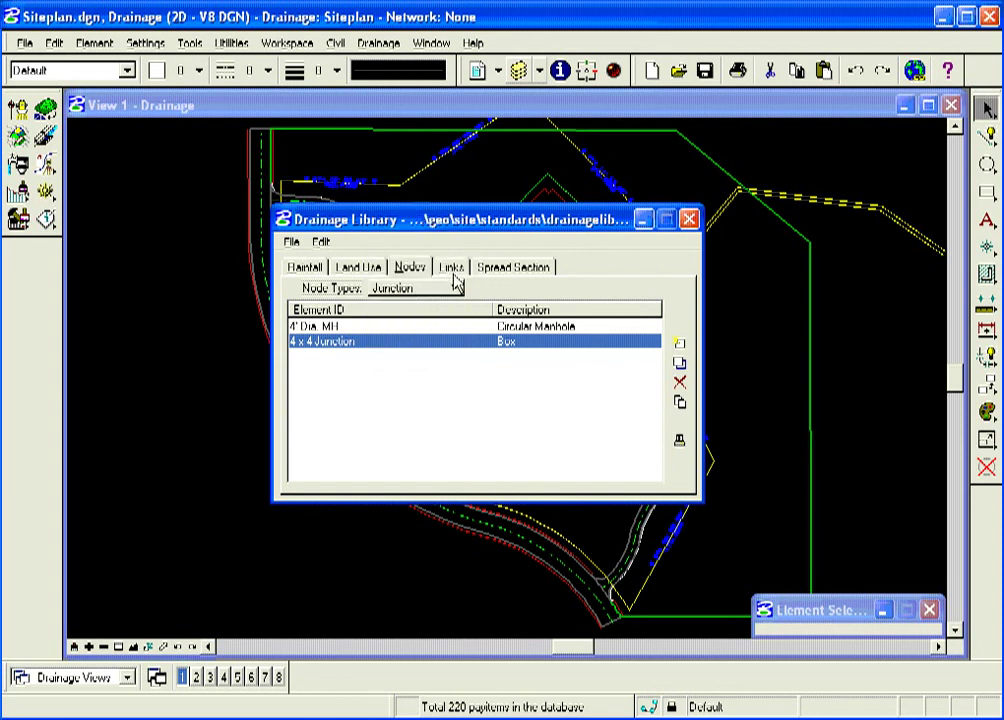
Step: Filter Links to Circular shape and Concrete material, then review the 21 Inch Dia. Circular pipe
left_click(447, 270)
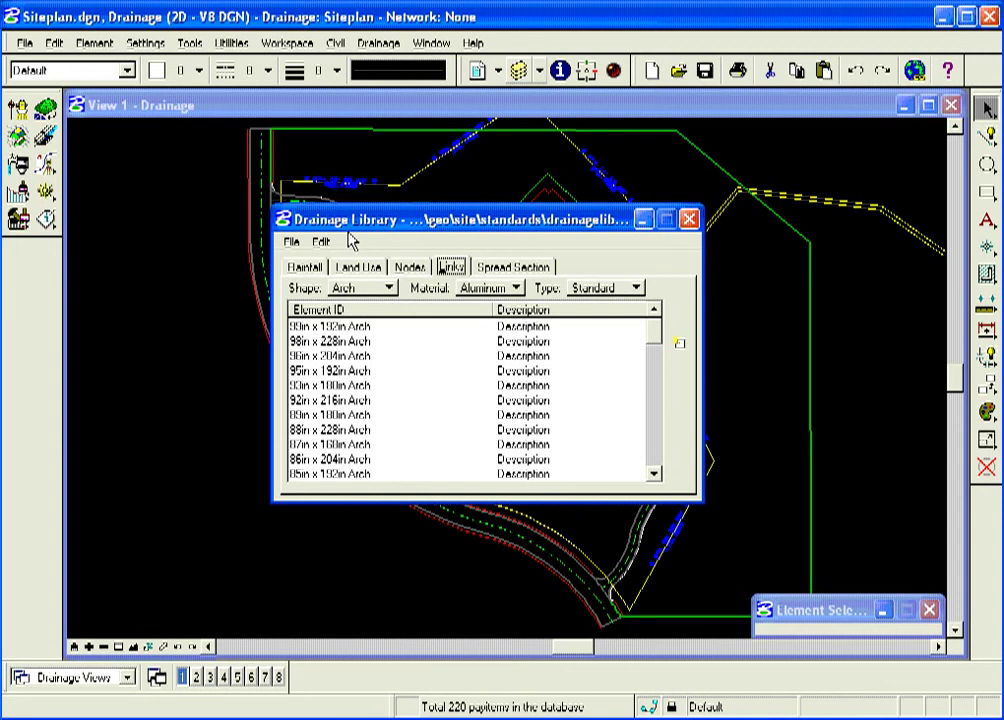
left_click(378, 289)
left_click(366, 321)
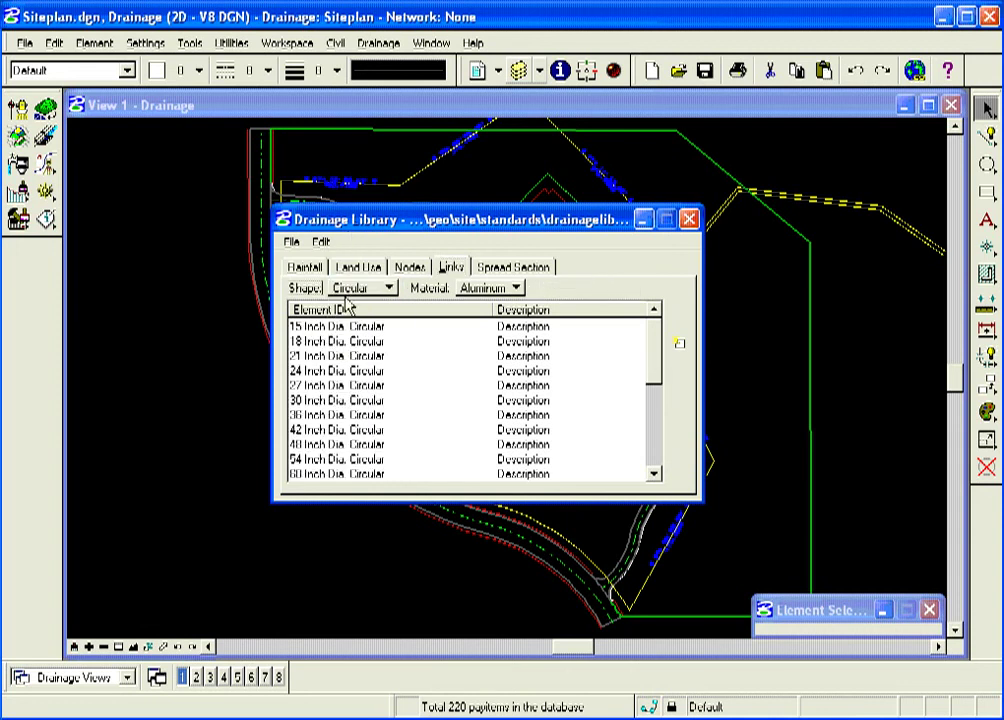
left_click(378, 289)
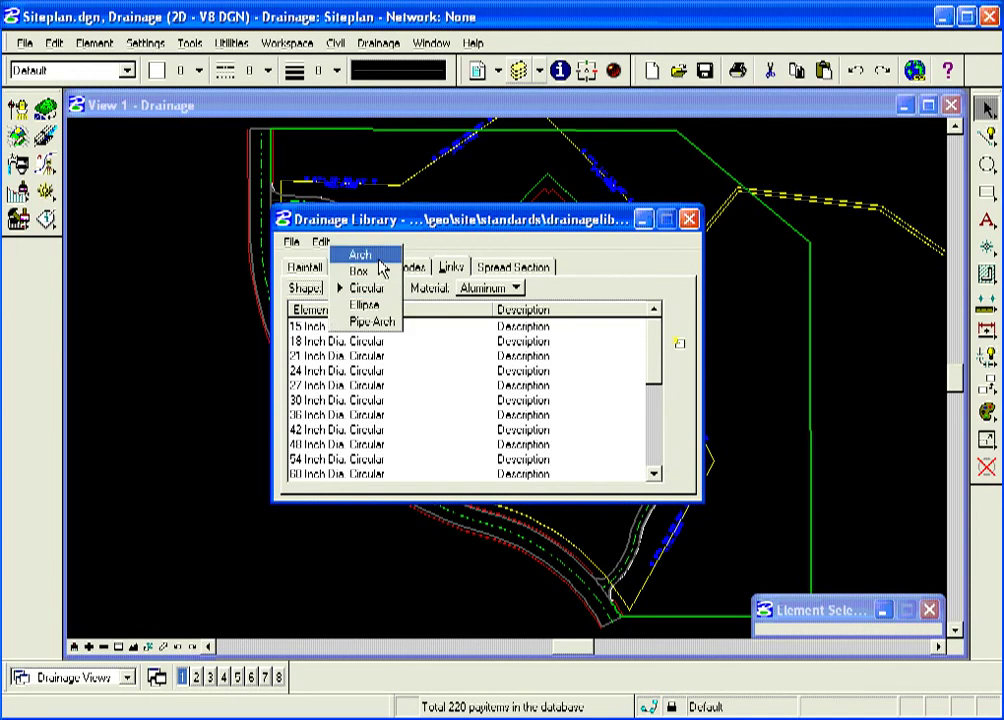
left_click(372, 290)
left_click(512, 288)
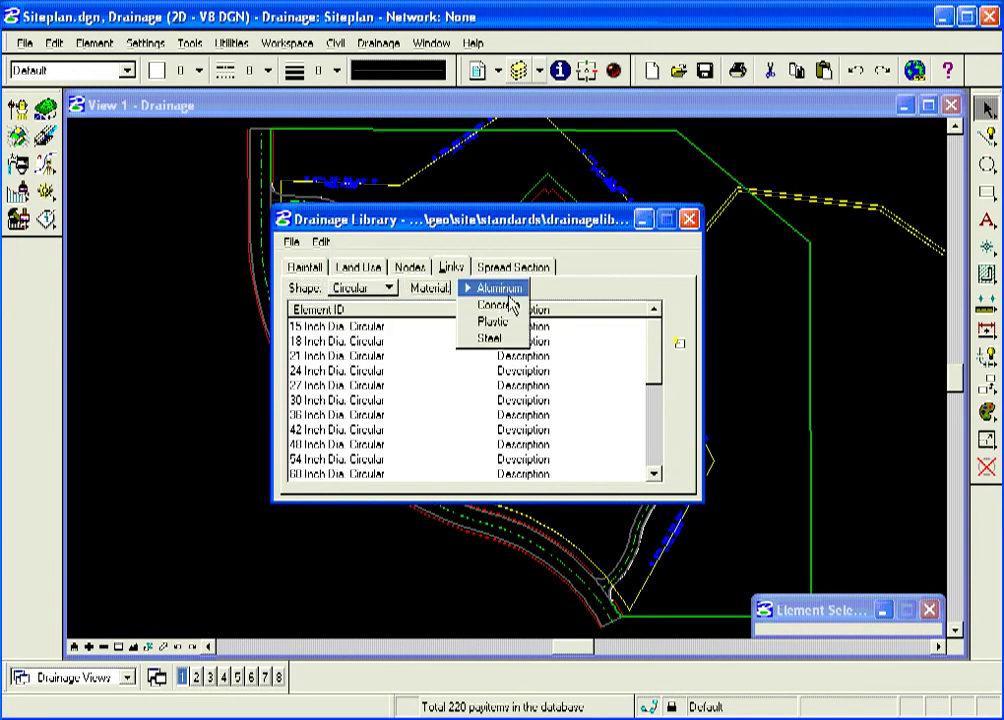
left_click(500, 305)
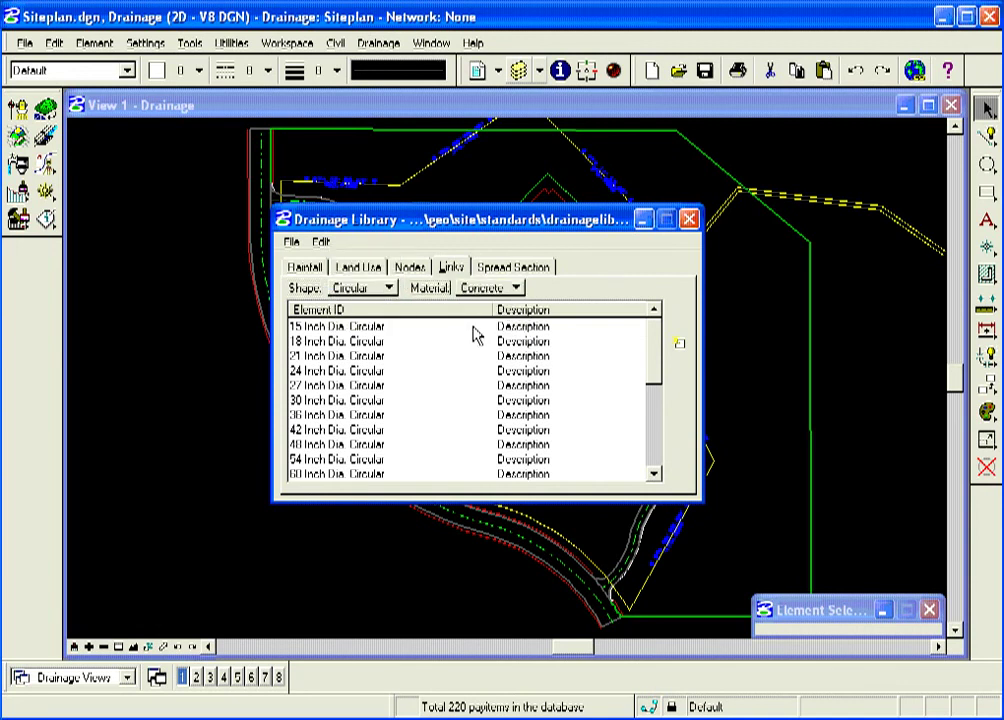
double_click(328, 356)
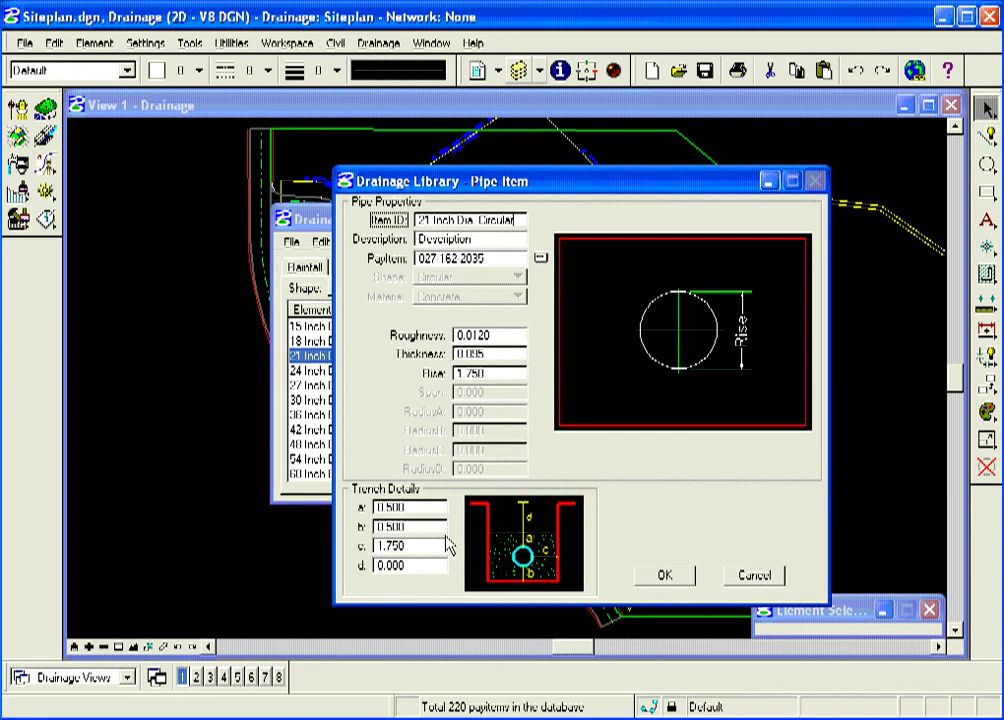
left_click(677, 582)
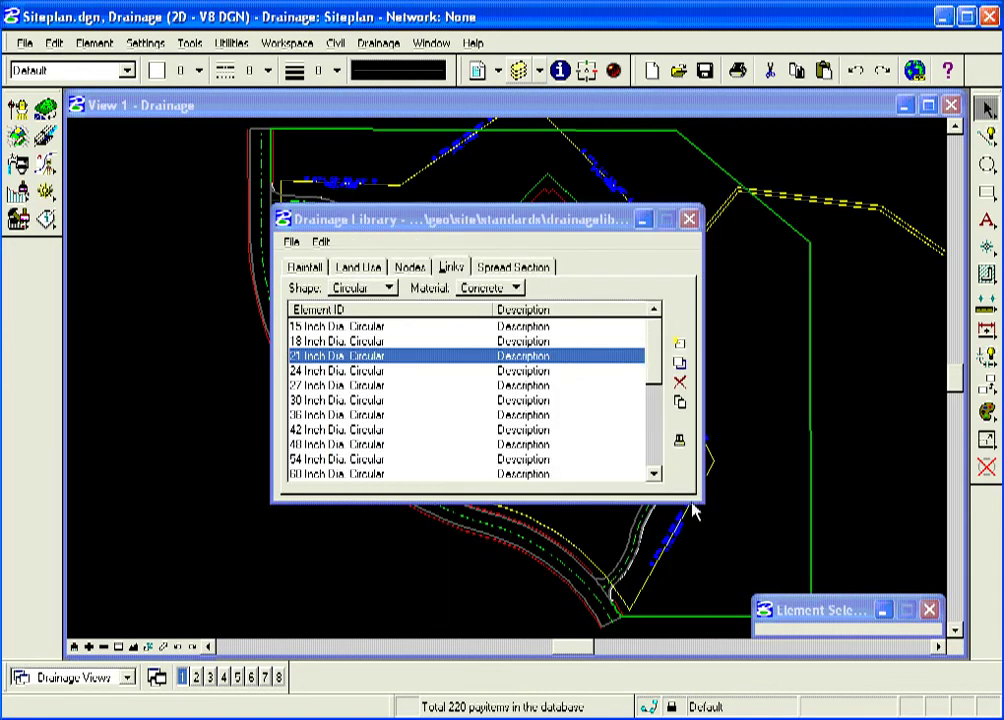
Step: On the Spread Section tab, review the 30' ROW widths and slopes, then cancel
left_click(513, 270)
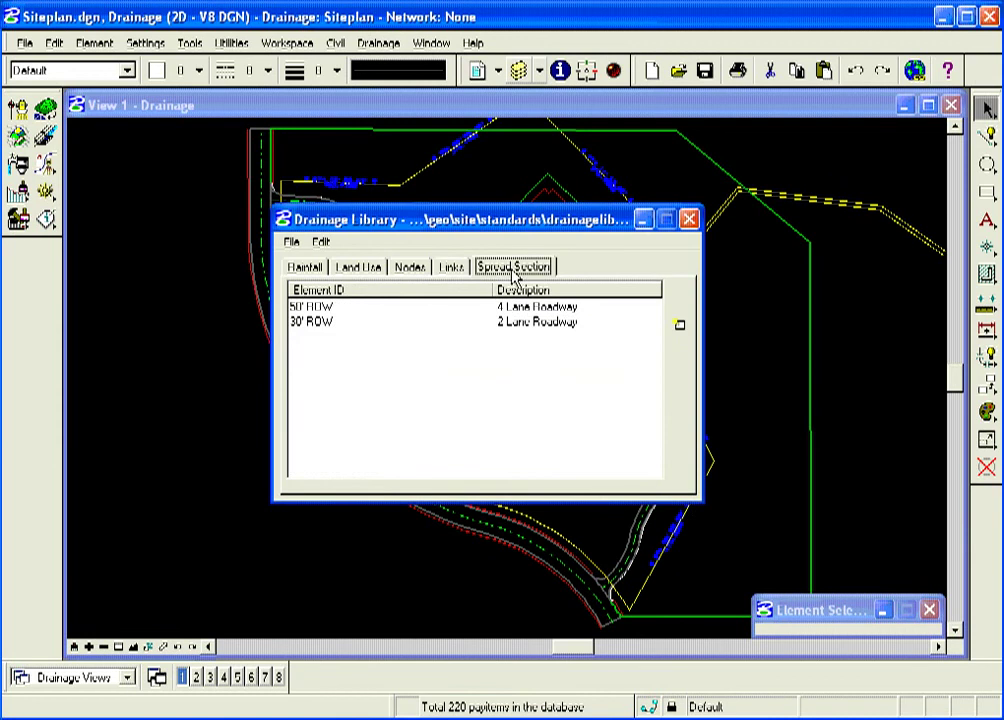
double_click(336, 328)
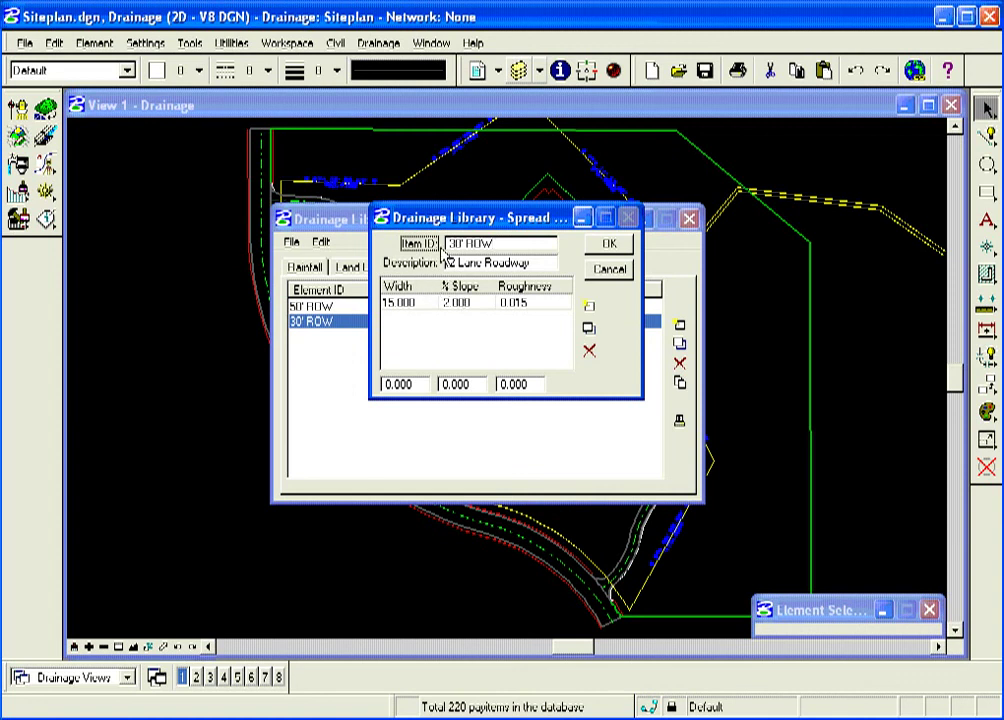
left_click(610, 268)
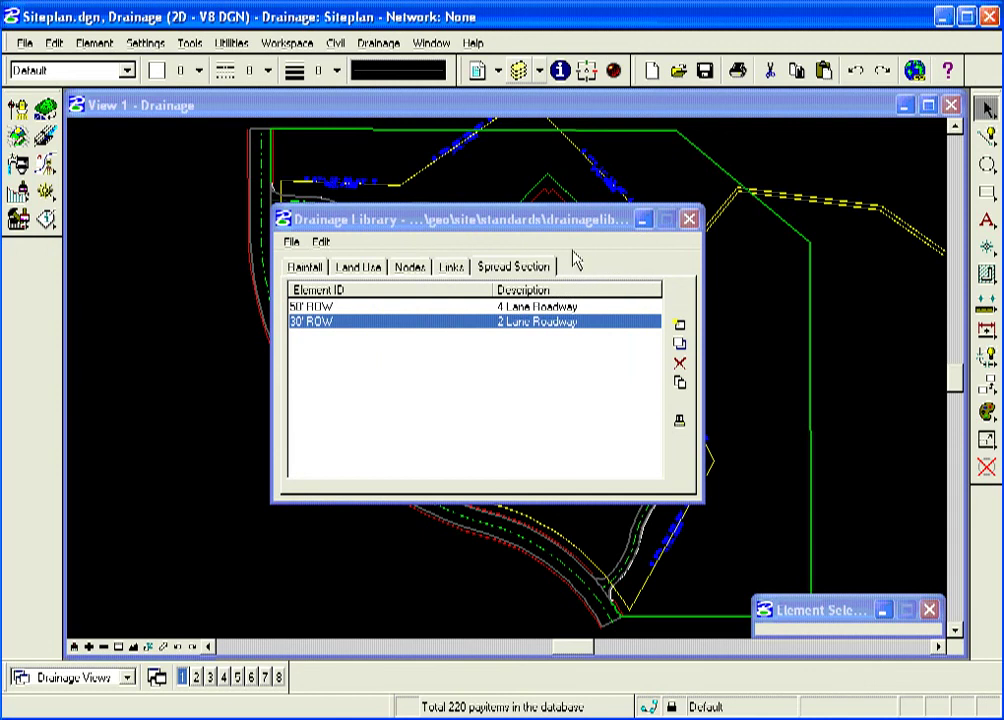
Step: Close the Drainage Library, answering No to storing changes
left_click(690, 219)
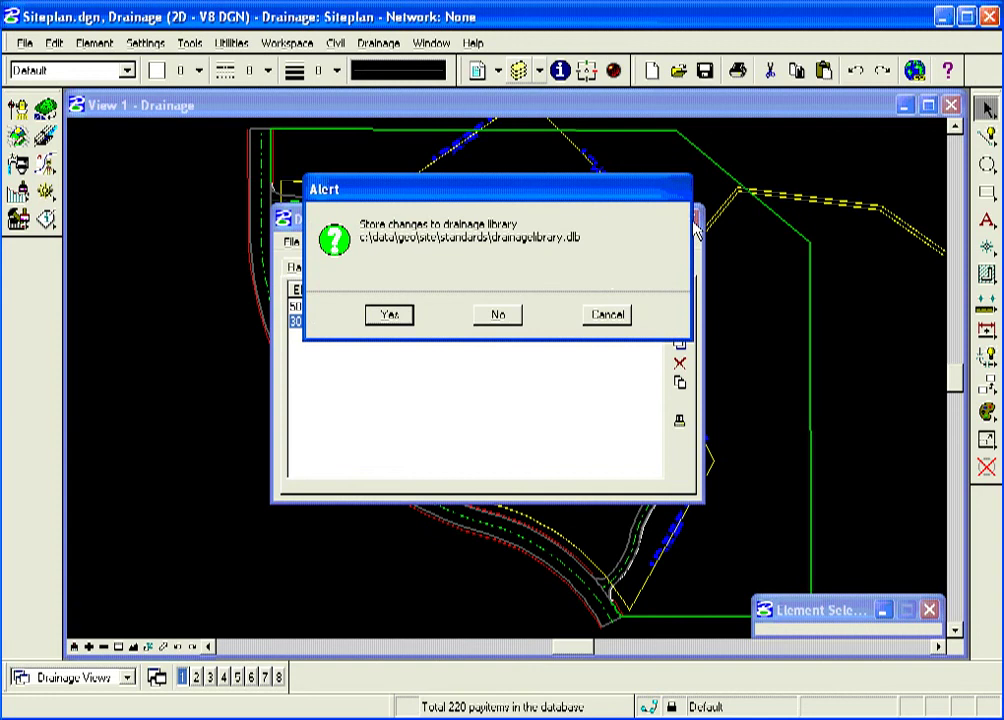
left_click(500, 315)
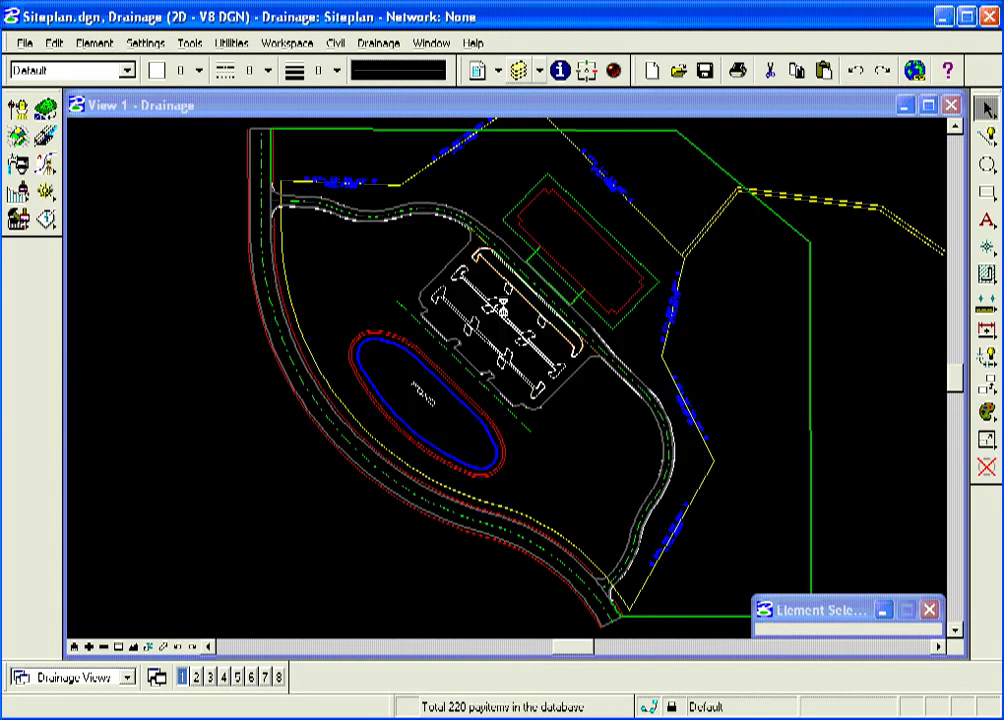